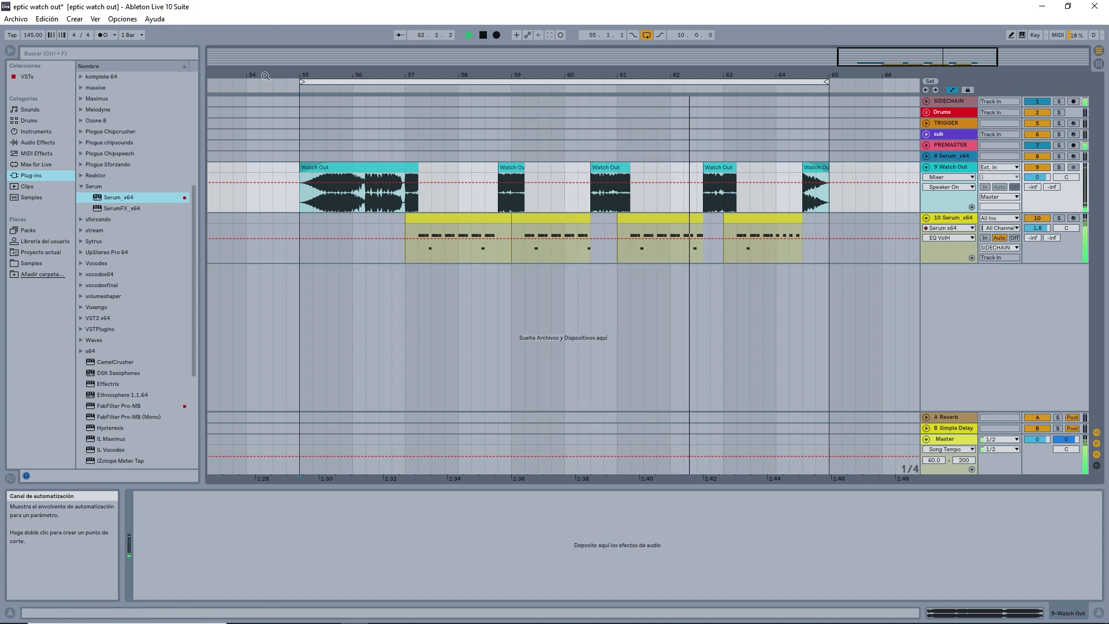
# Turn off the arrangement loop and open the Serum instrument window on track 10.
pyautogui.click(647, 39)
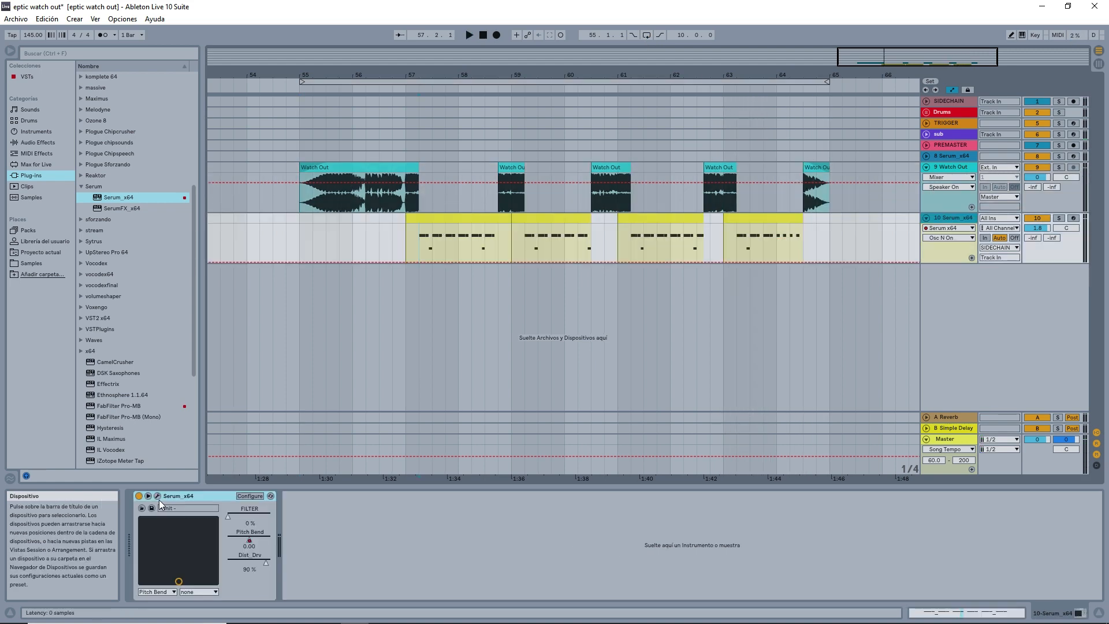
pyautogui.click(157, 496)
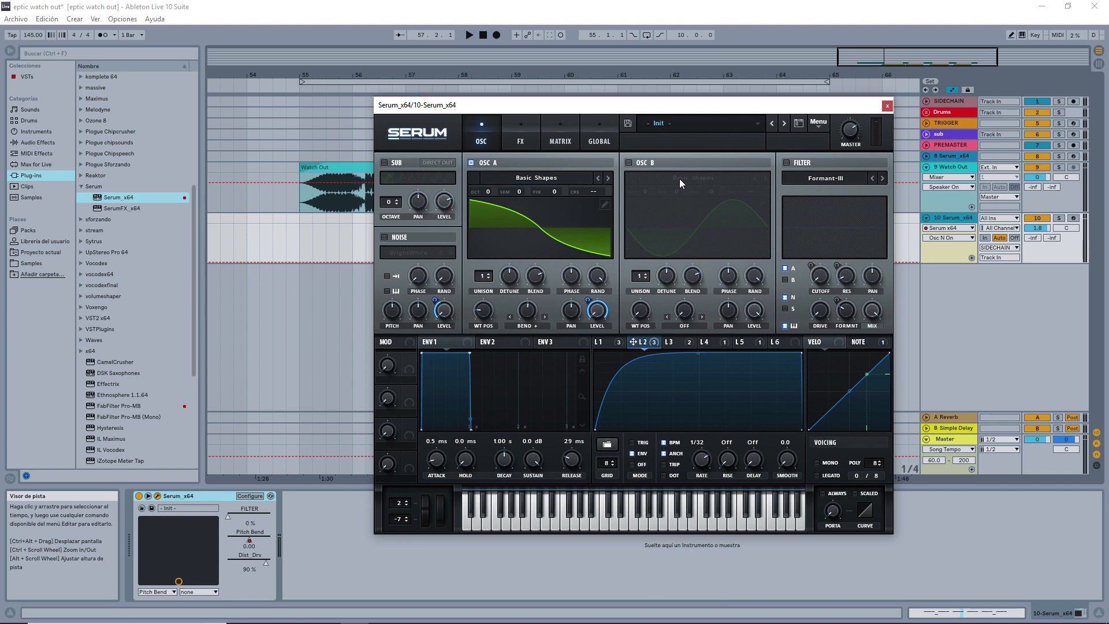
# Examine oscillator A's Basic Shapes wavetable and position, switching the waveform to its 3D display and back.
pyautogui.click(484, 315)
pyautogui.click(529, 241)
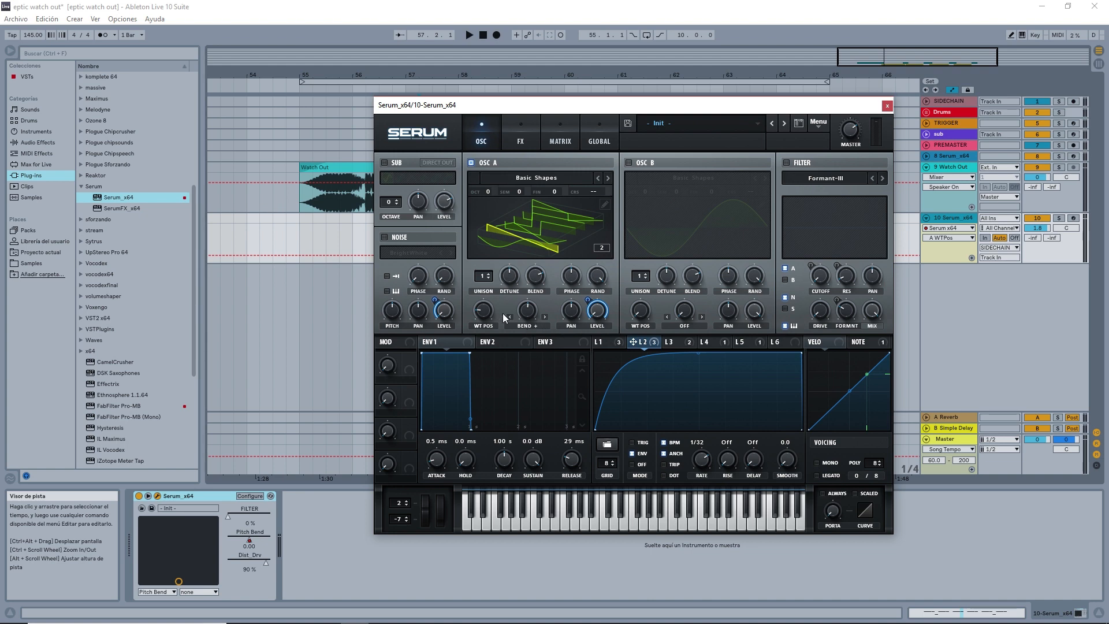
pyautogui.click(527, 241)
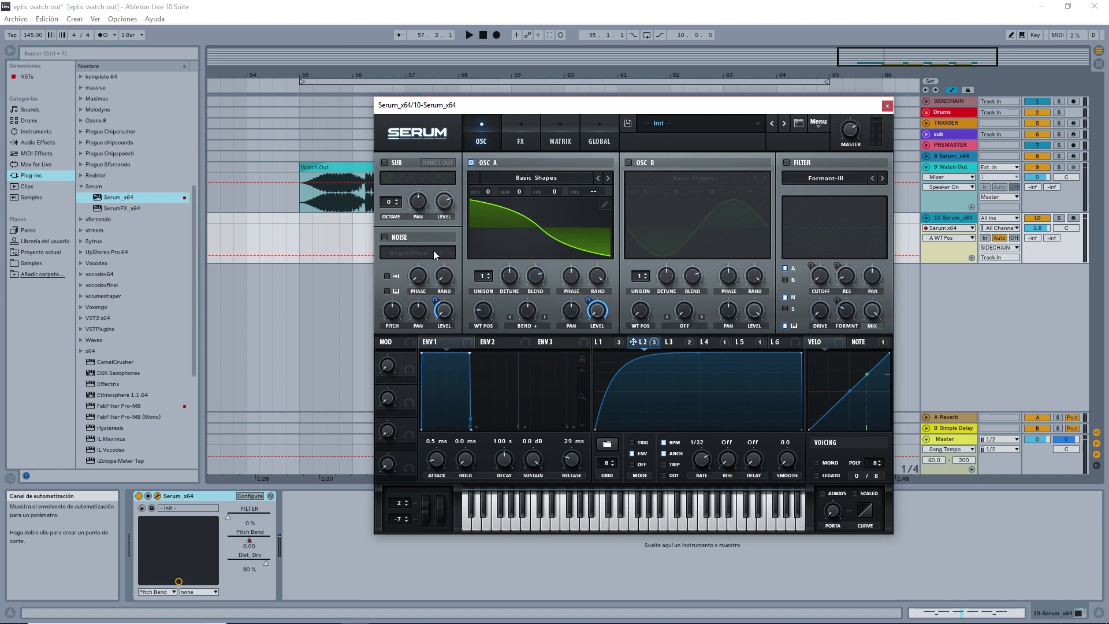
# Enable Serum's noise oscillator, keep the BrightWhite sample, and check the noise level.
pyautogui.click(384, 236)
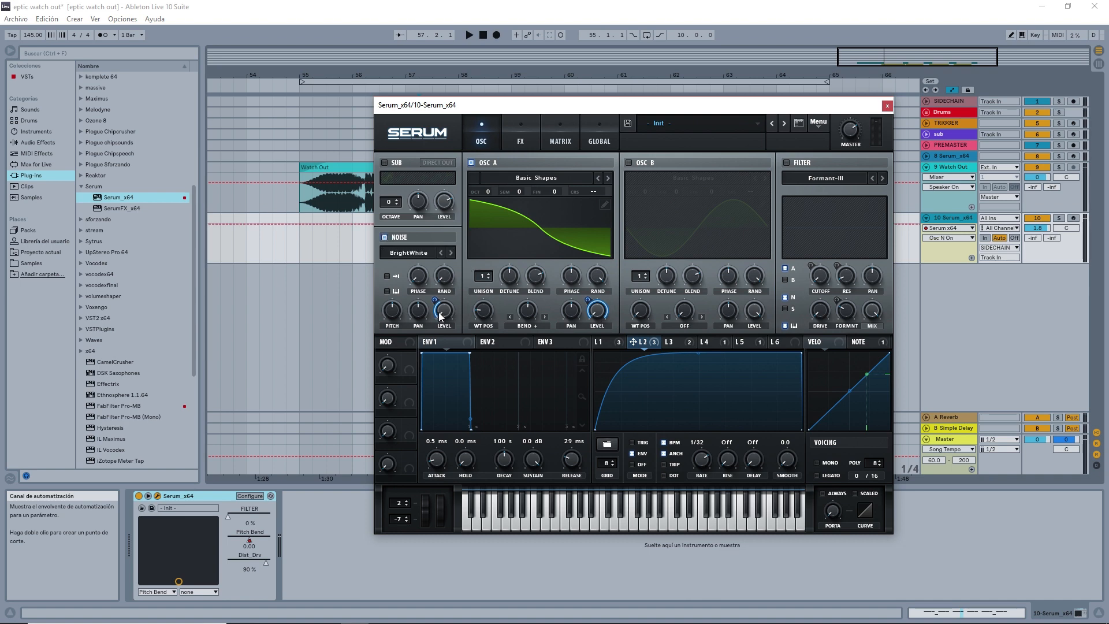
pyautogui.click(419, 252)
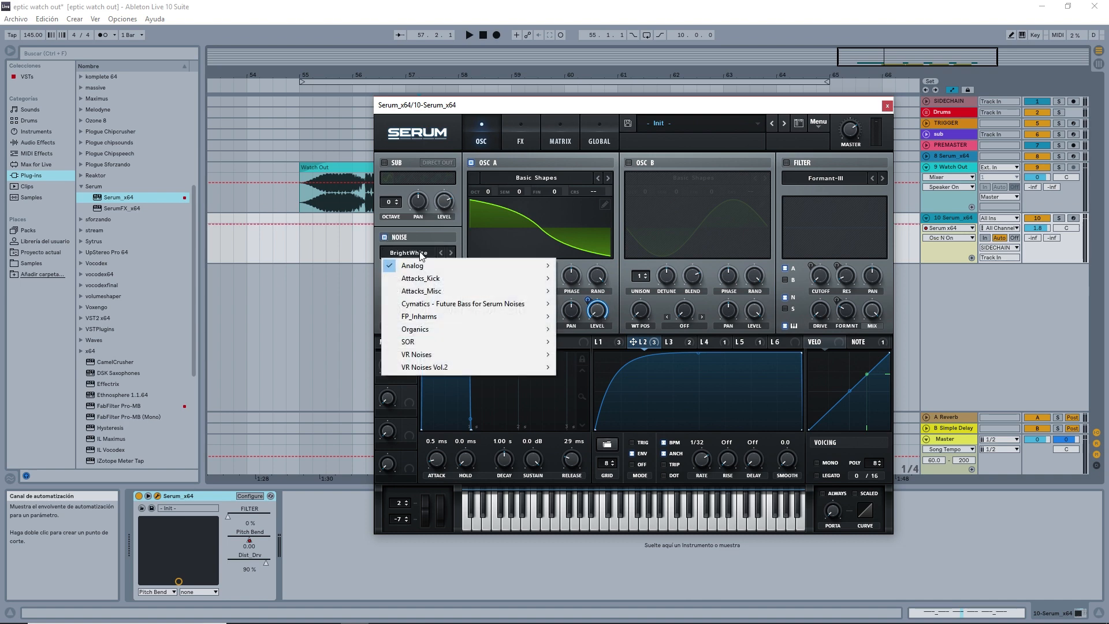
pyautogui.click(460, 233)
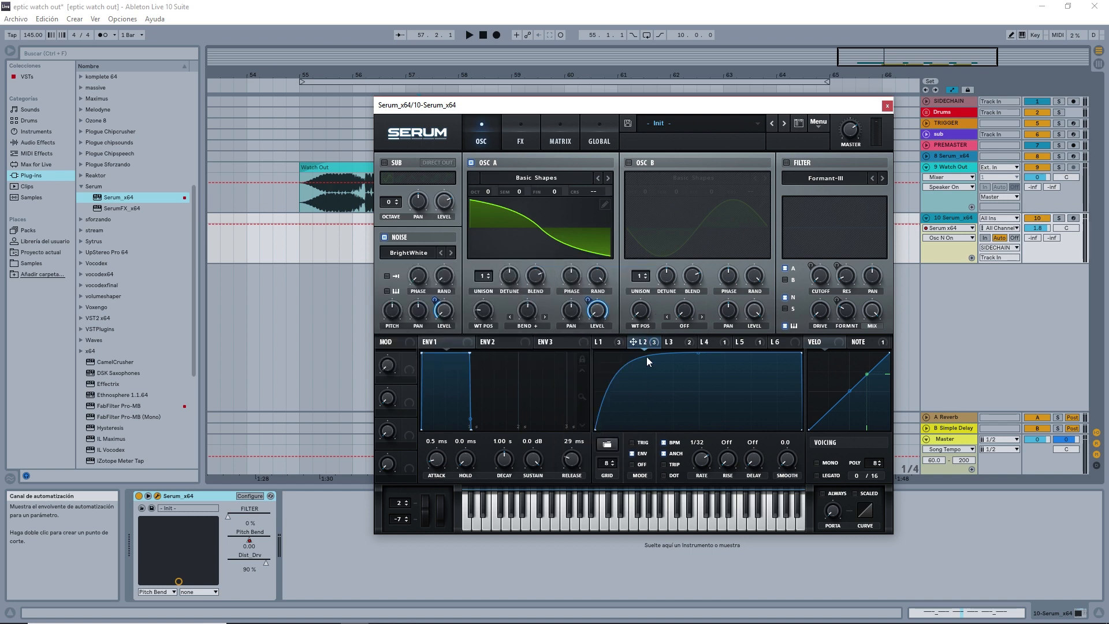
pyautogui.click(448, 310)
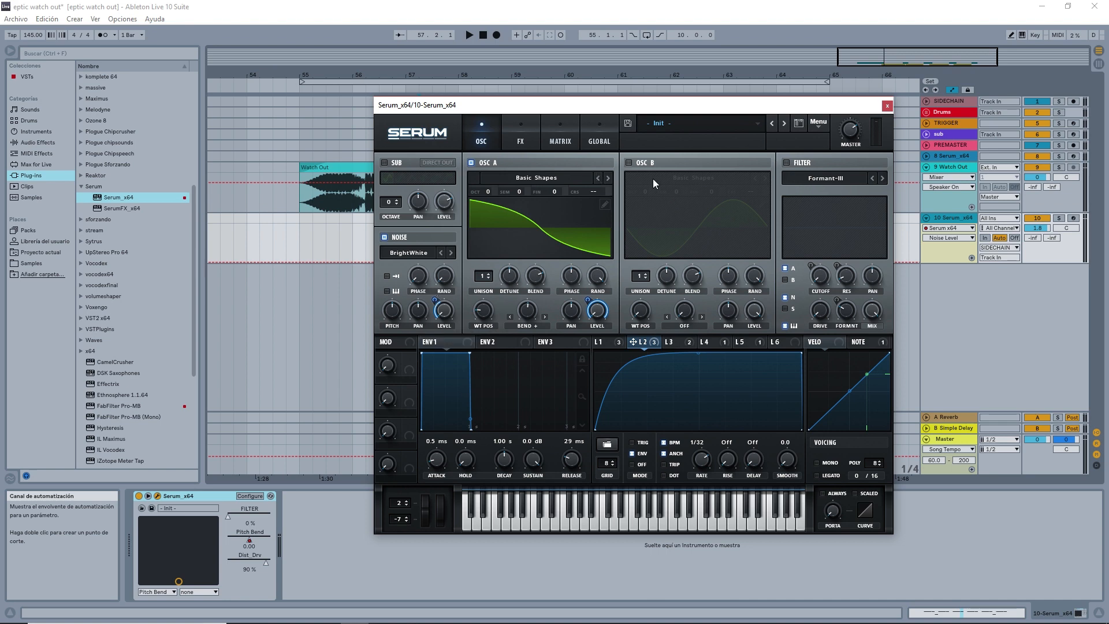
# Play the Serum part from bar 57 to hear oscillator A together with the noise, and stop playback.
pyautogui.moveTo(425, 105); pyautogui.dragTo(449, 269)
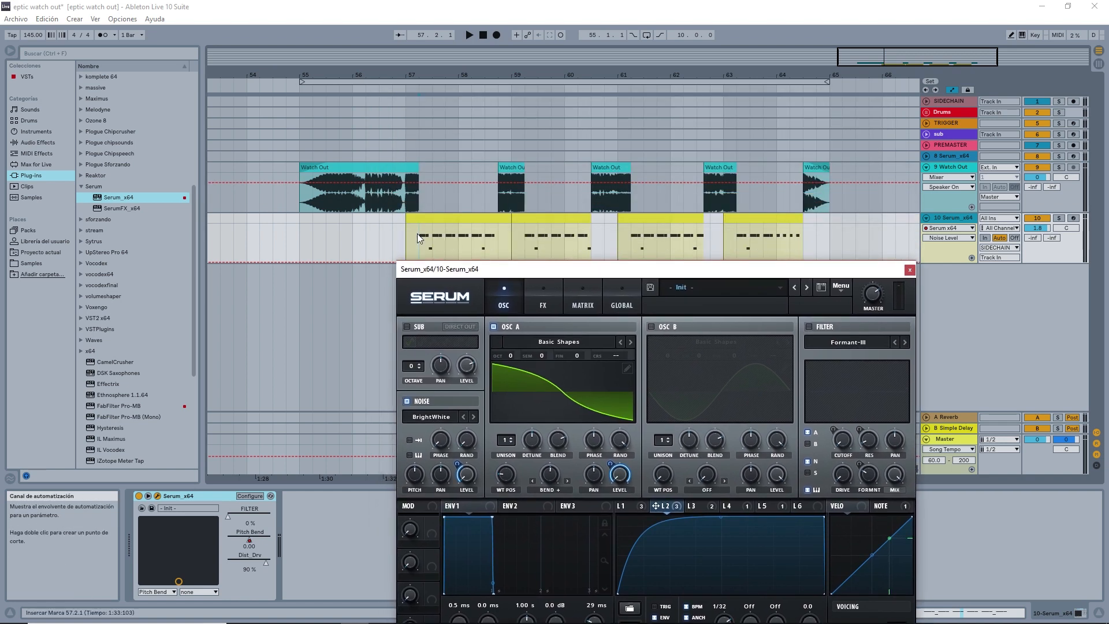
pyautogui.click(417, 234)
pyautogui.press('space')
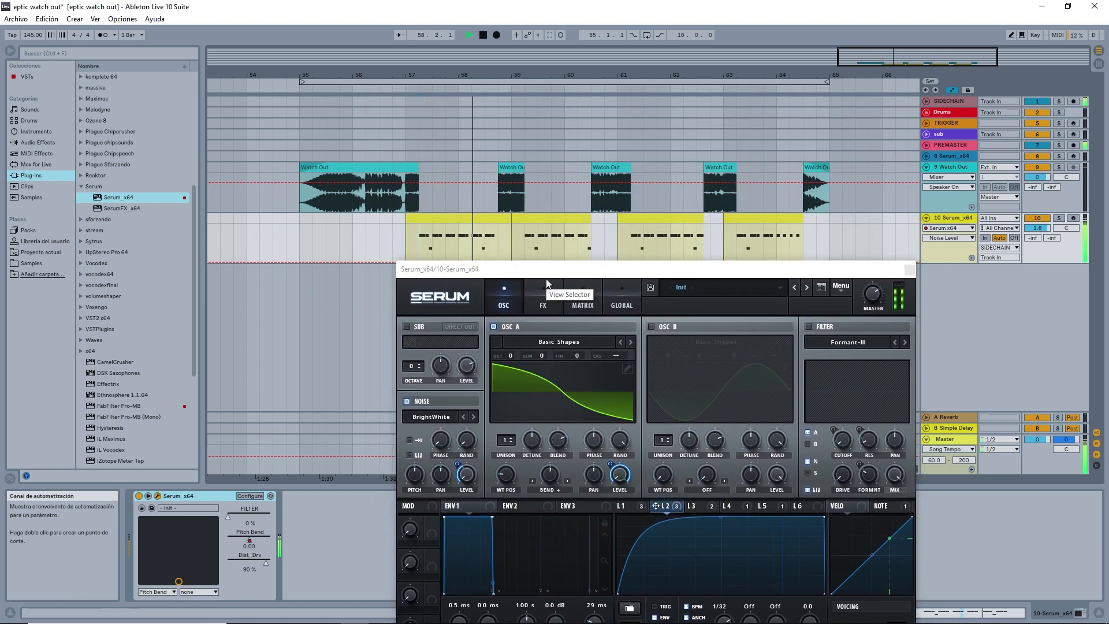
pyautogui.press('space')
pyautogui.moveTo(596, 272); pyautogui.dragTo(572, 155)
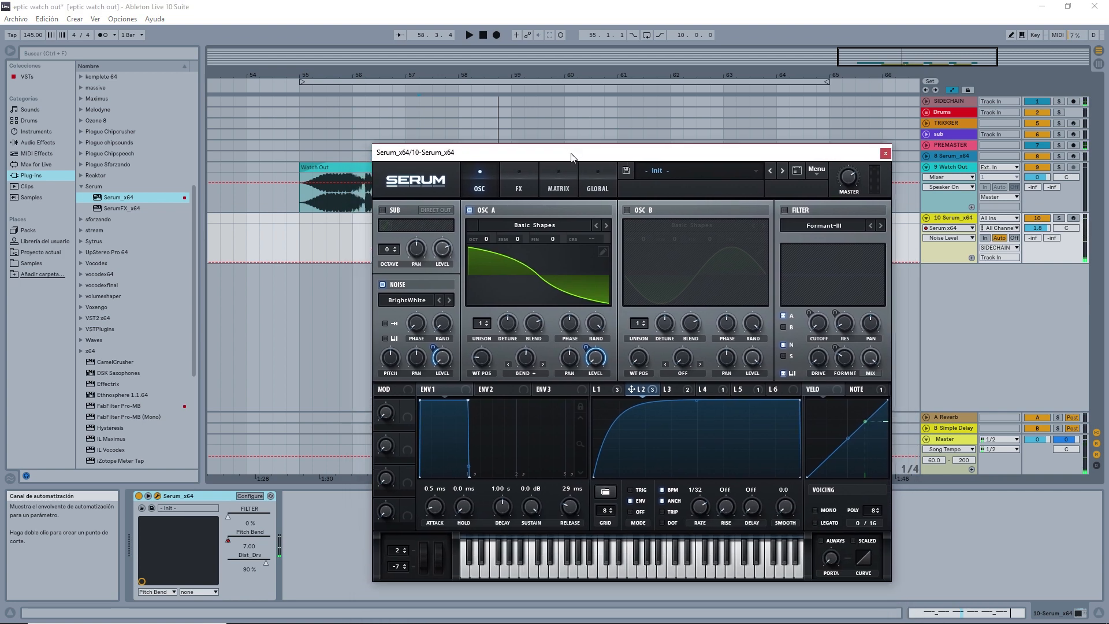
# Enable Serum's Formant-III filter and listen to the Serum part from bar 57.
pyautogui.click(786, 210)
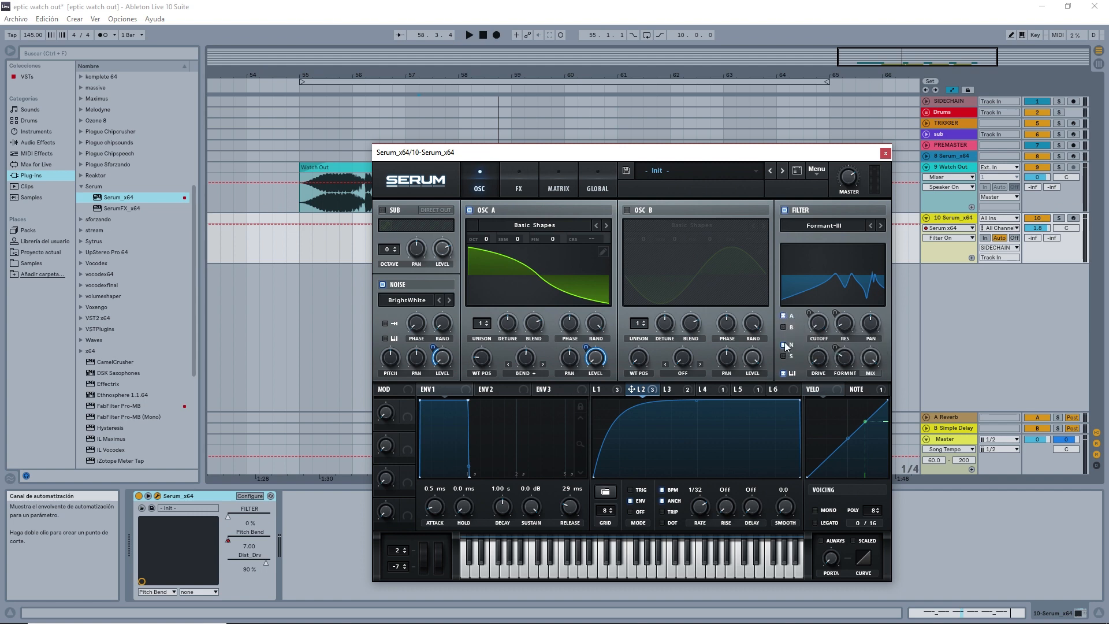
pyautogui.moveTo(671, 154); pyautogui.dragTo(673, 230)
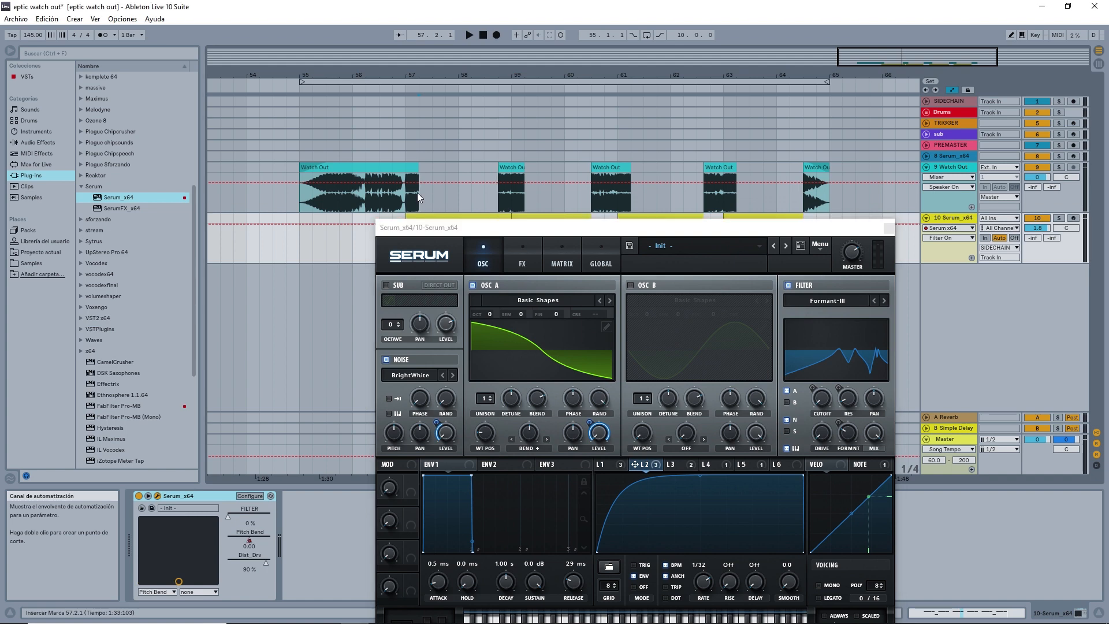
pyautogui.click(417, 193)
pyautogui.press('space')
pyautogui.click(962, 219)
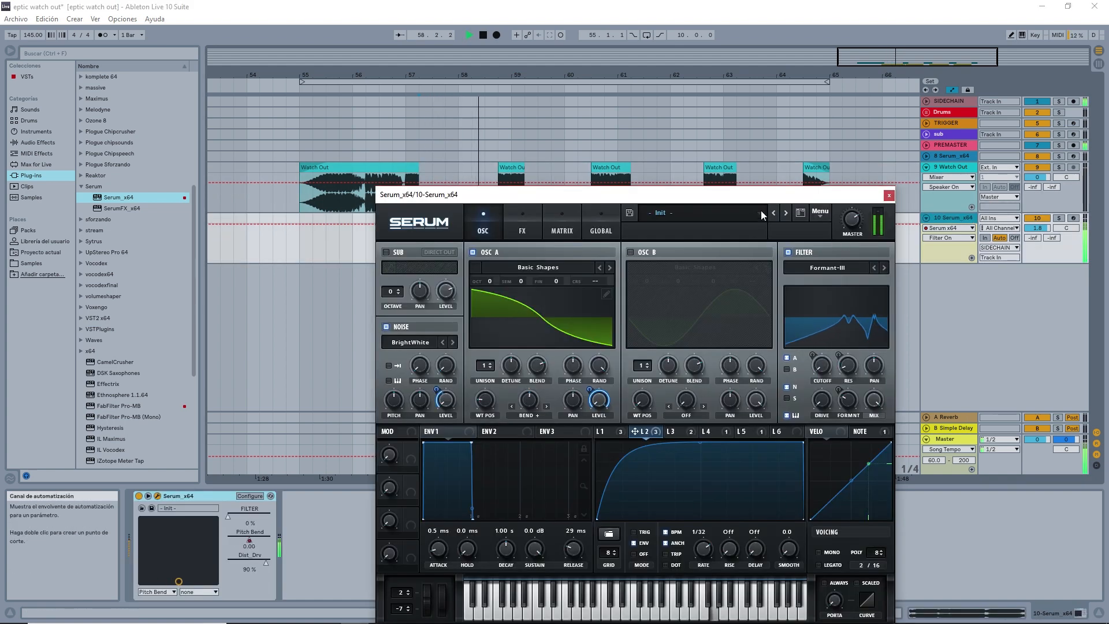
pyautogui.moveTo(772, 197); pyautogui.dragTo(780, 186)
pyautogui.press('space')
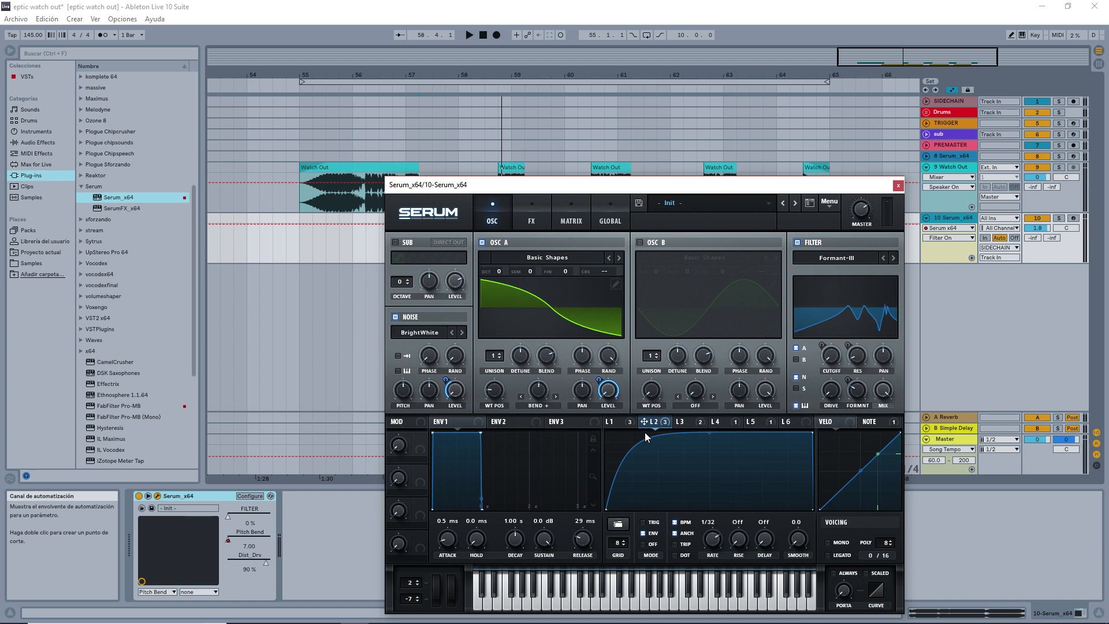
# Examine the LFO 1, LFO 3, LFO 6 and Note modulator curves along with the filter's cutoff, resonance and formant settings.
pyautogui.click(619, 425)
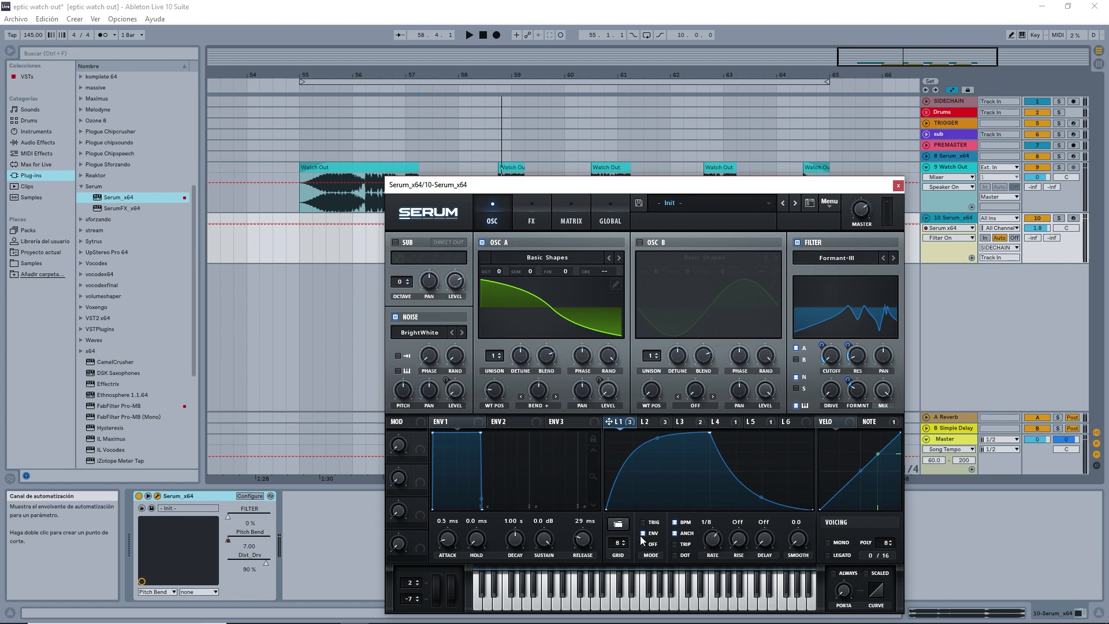
pyautogui.click(833, 355)
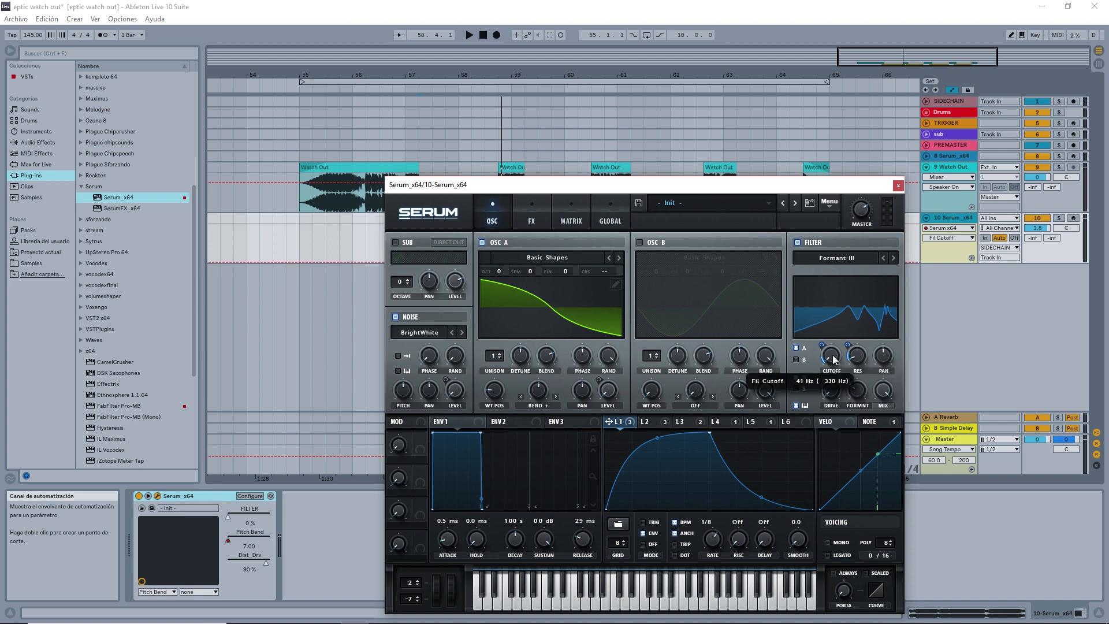
pyautogui.click(860, 358)
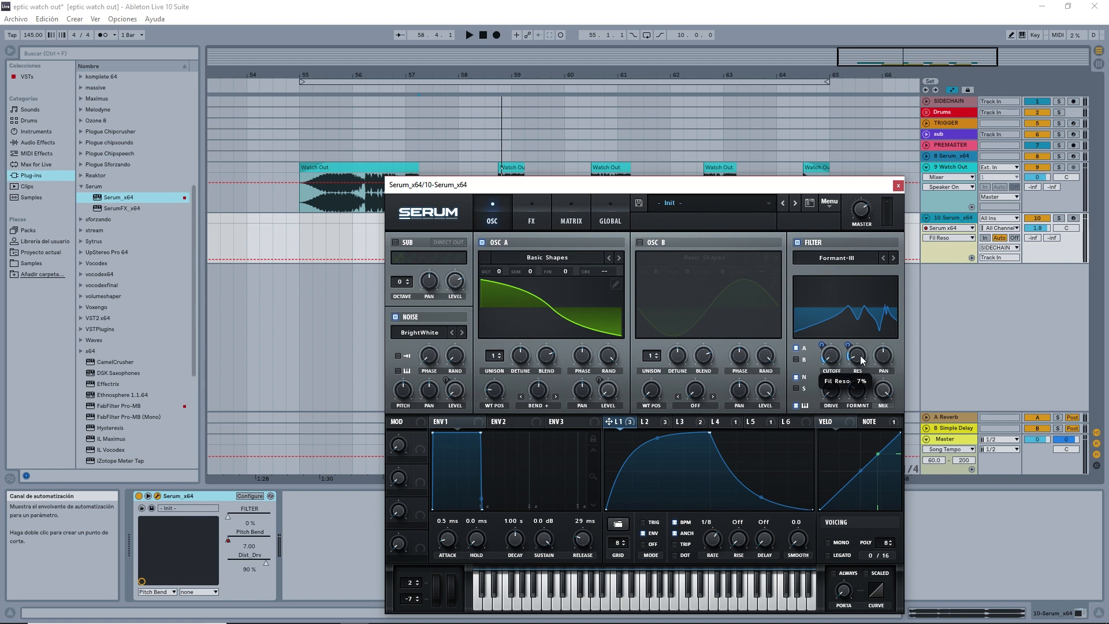
pyautogui.click(862, 392)
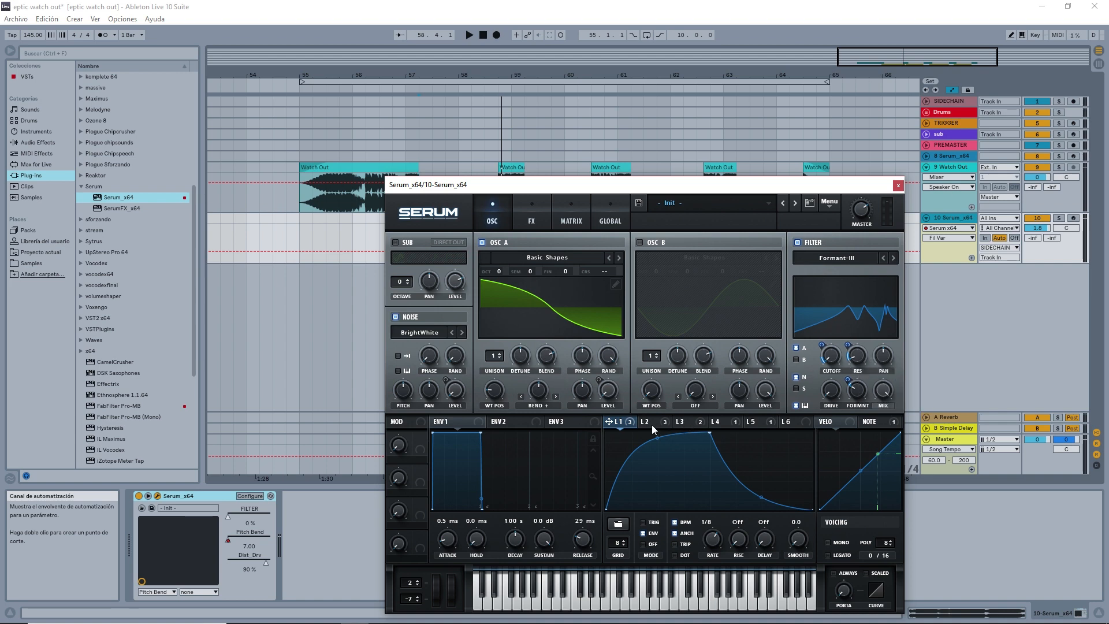
pyautogui.click(702, 421)
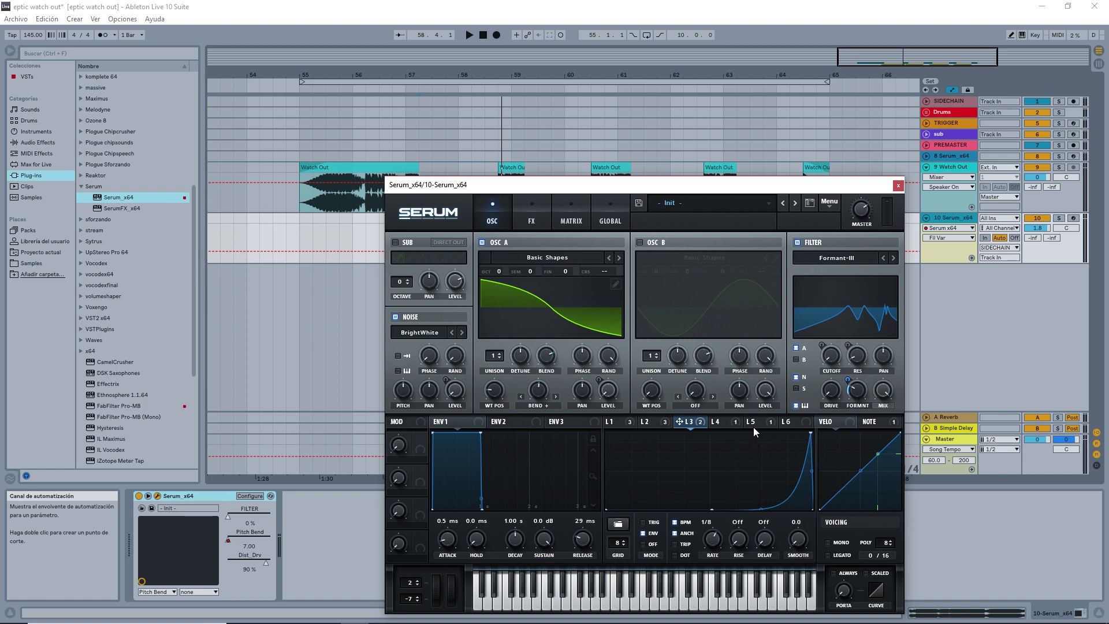
pyautogui.click(786, 421)
pyautogui.click(869, 421)
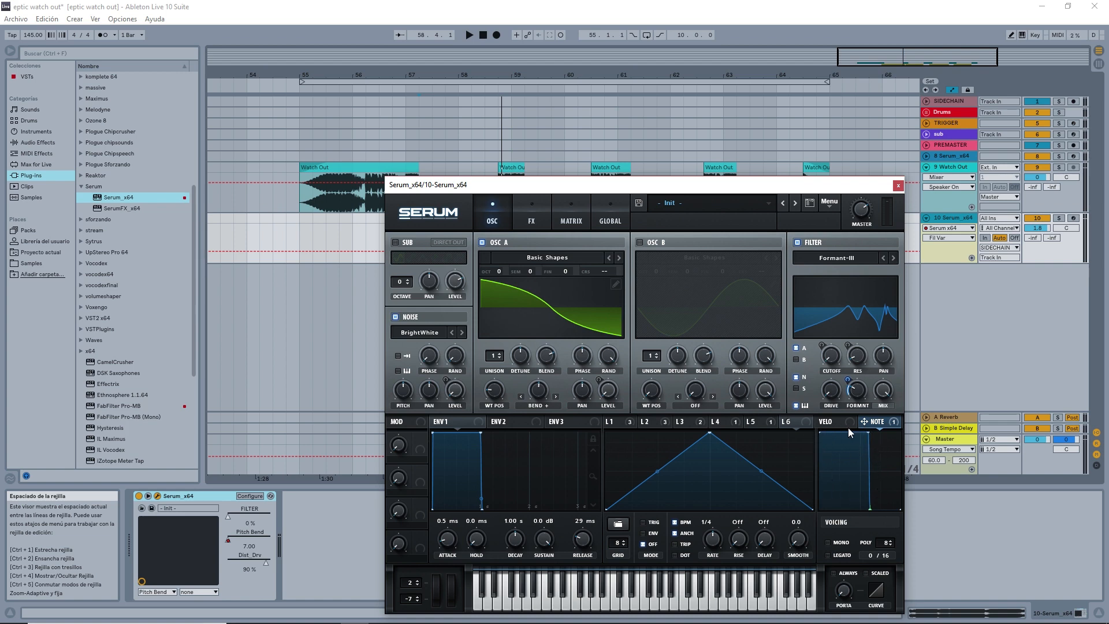
pyautogui.moveTo(854, 395)
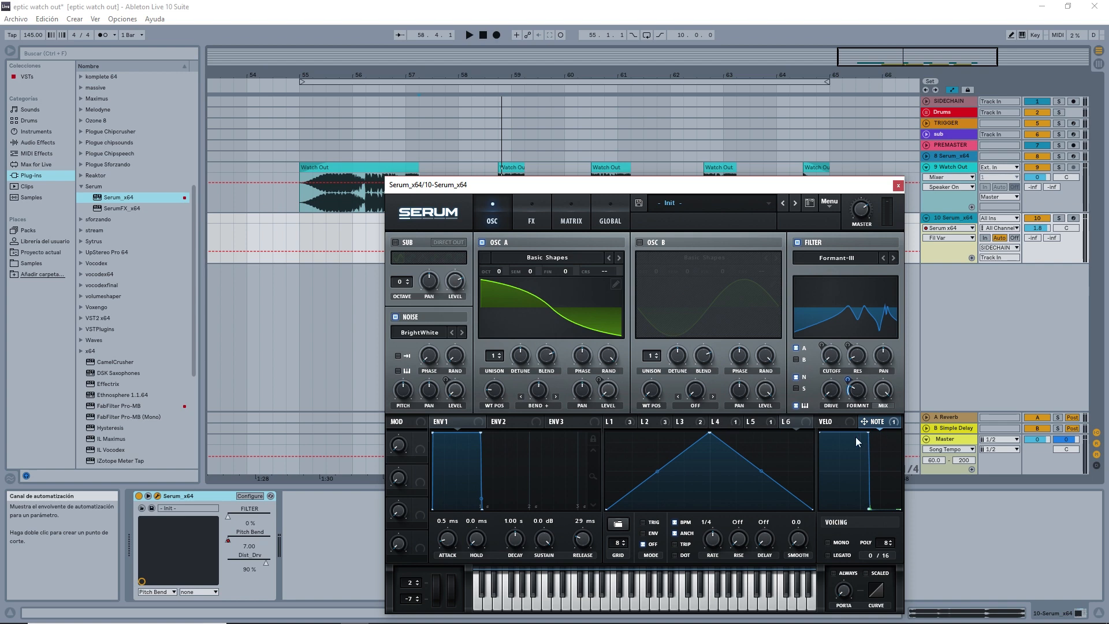
# Enable the Low 24 filter in Serum's effects and check LFO 2's cutoff modulation and the resonance.
pyautogui.click(527, 219)
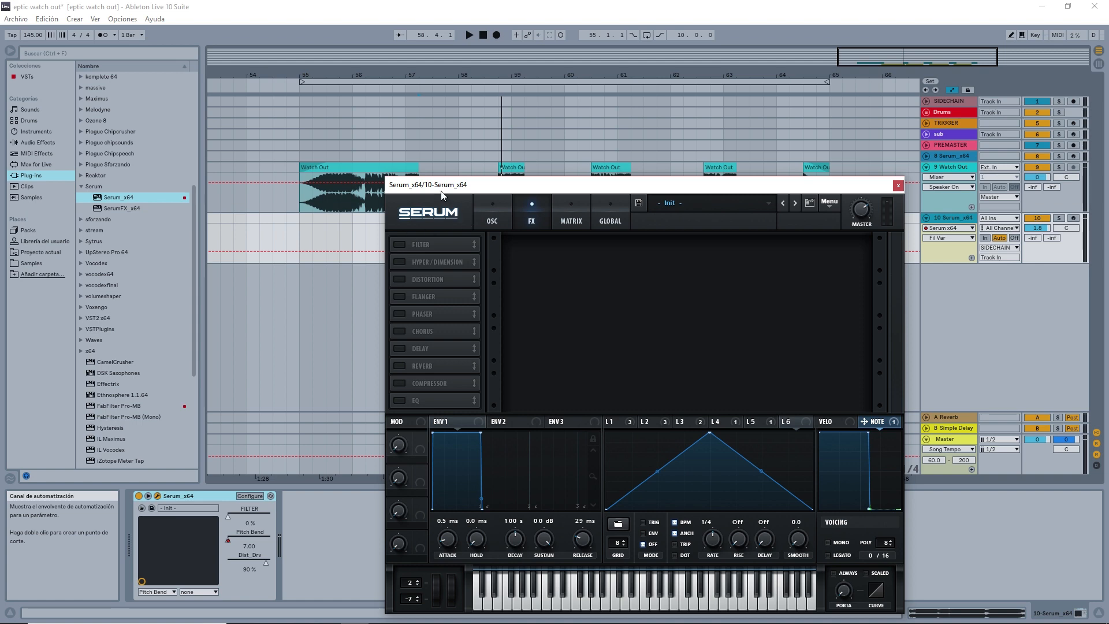
pyautogui.moveTo(441, 186); pyautogui.dragTo(481, 231)
pyautogui.click(438, 289)
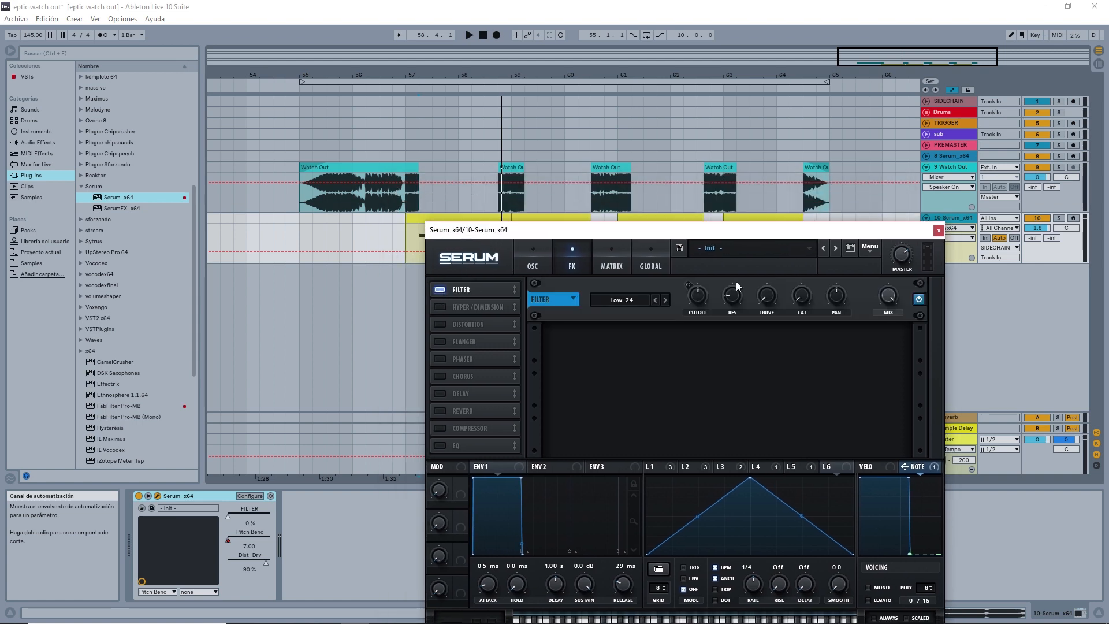
pyautogui.click(690, 467)
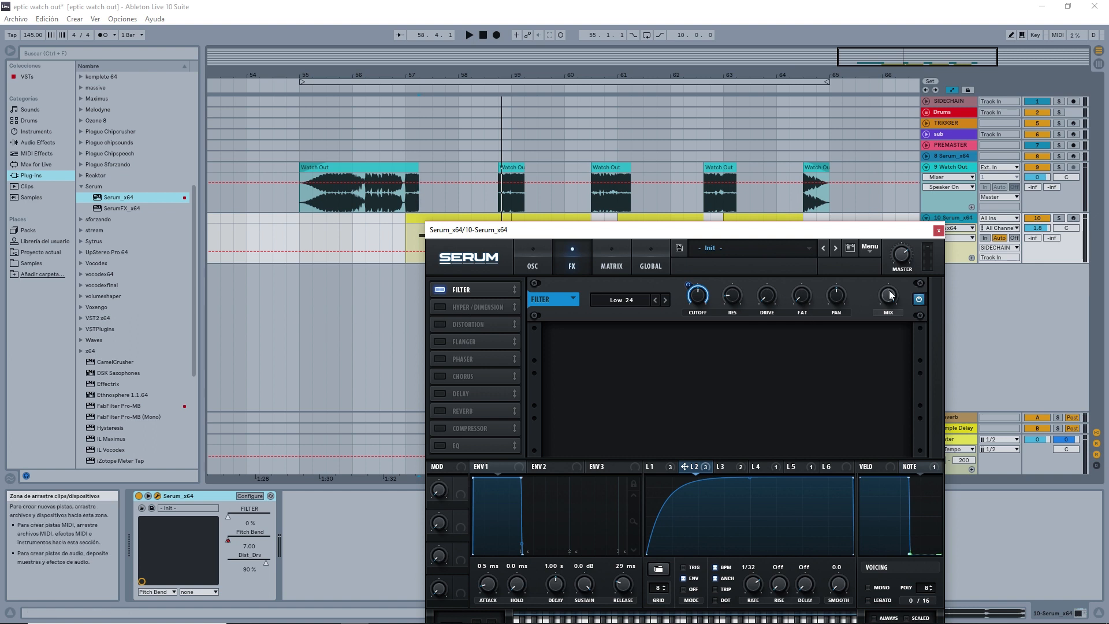
pyautogui.click(728, 303)
# Enable the Hyper/Dimension effect and listen to the Serum part from bar 57.
pyautogui.click(440, 307)
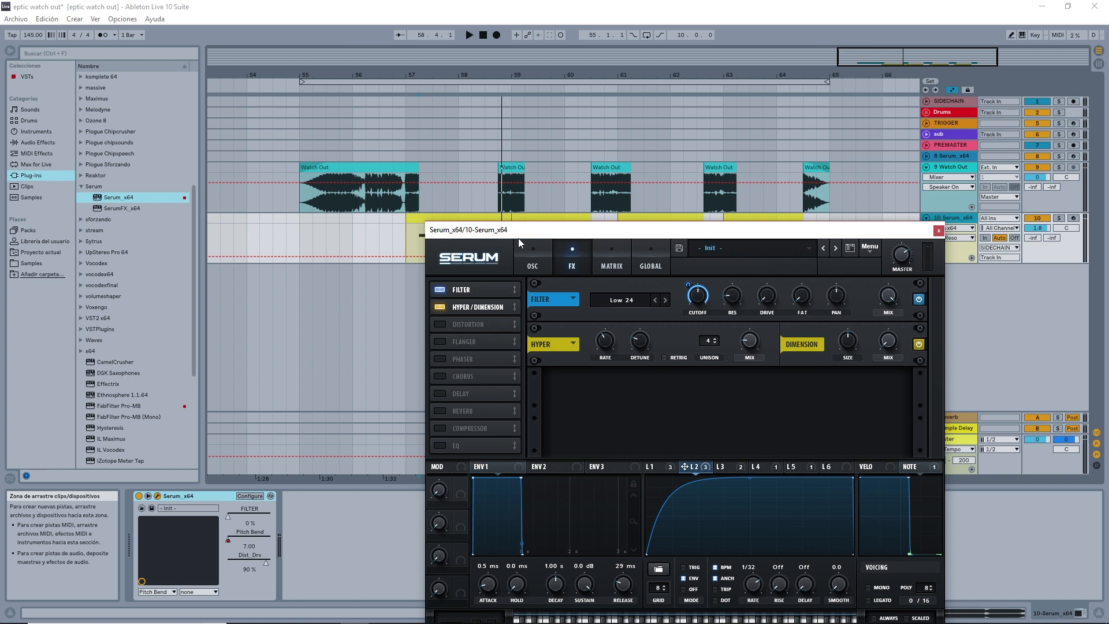
pyautogui.click(423, 215)
pyautogui.press('space')
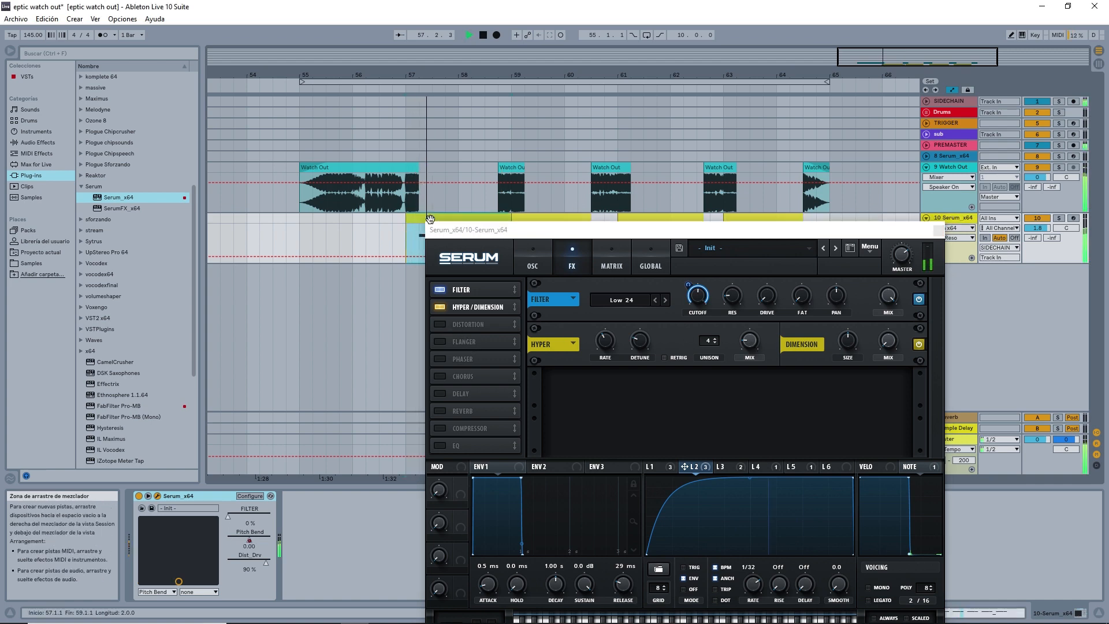
pyautogui.click(420, 243)
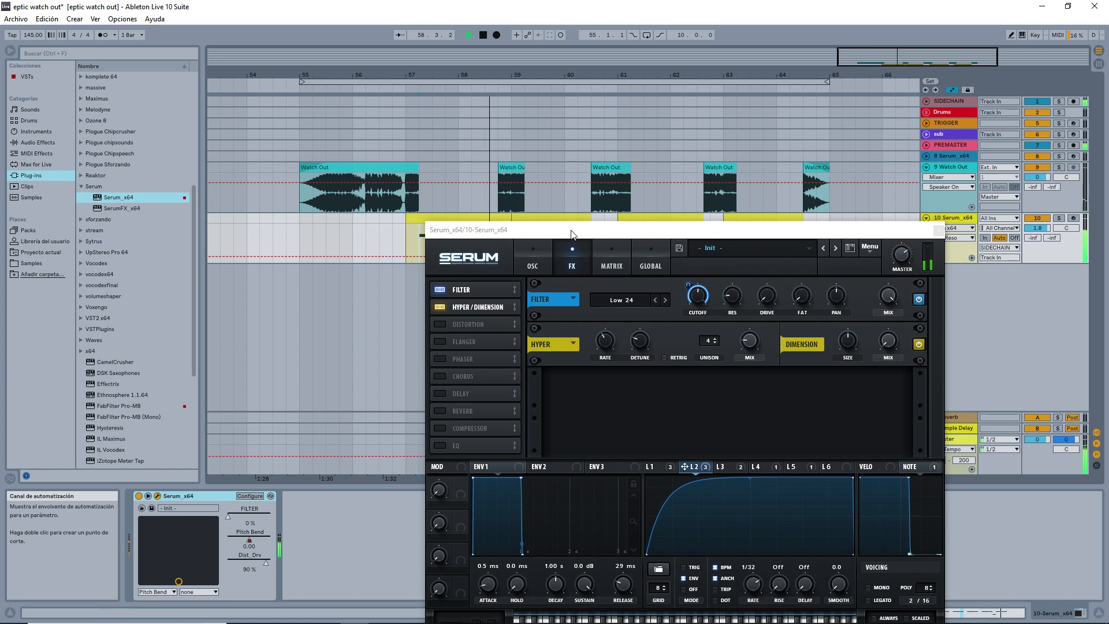
pyautogui.press('space')
# Enable the Tube distortion effect, check its drive, and listen to the Serum part from bar 57.
pyautogui.click(442, 325)
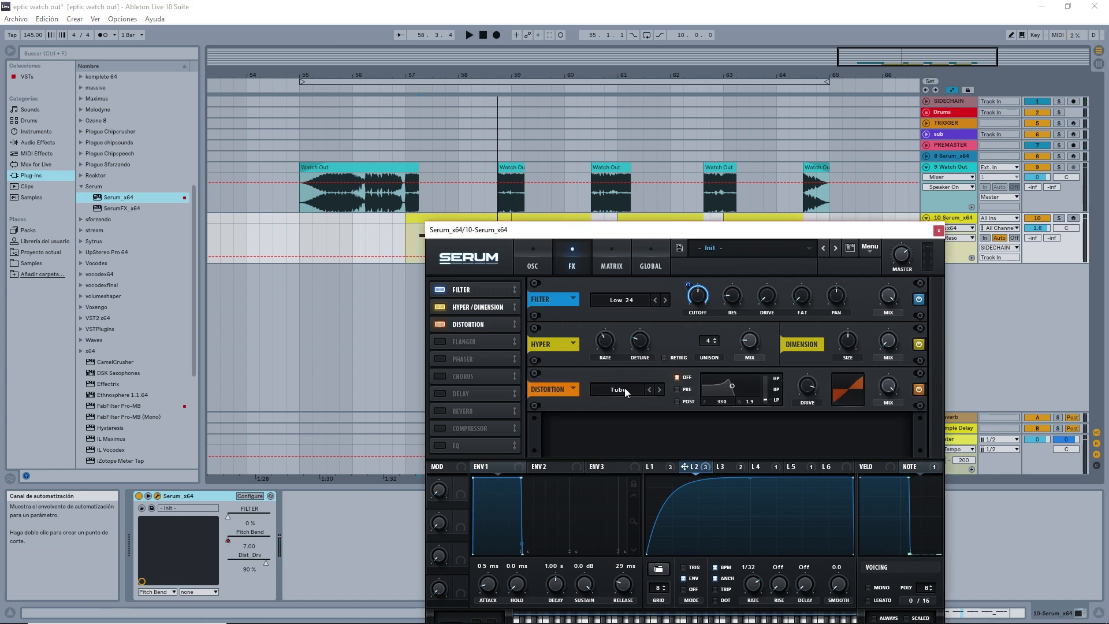
pyautogui.click(814, 382)
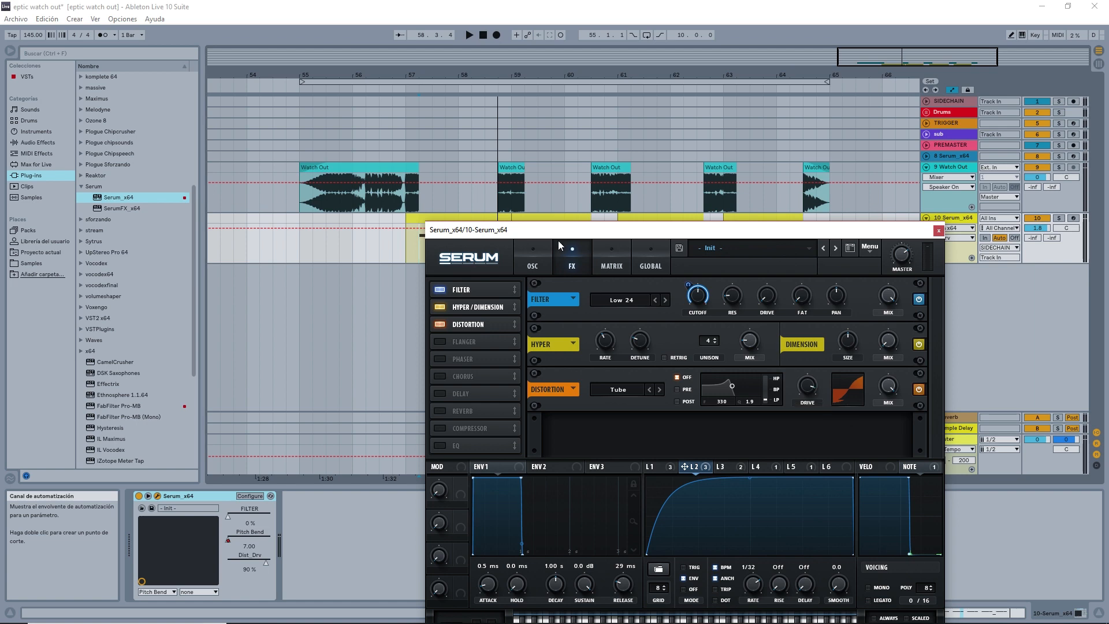
pyautogui.moveTo(558, 229); pyautogui.dragTo(569, 244)
pyautogui.press('space')
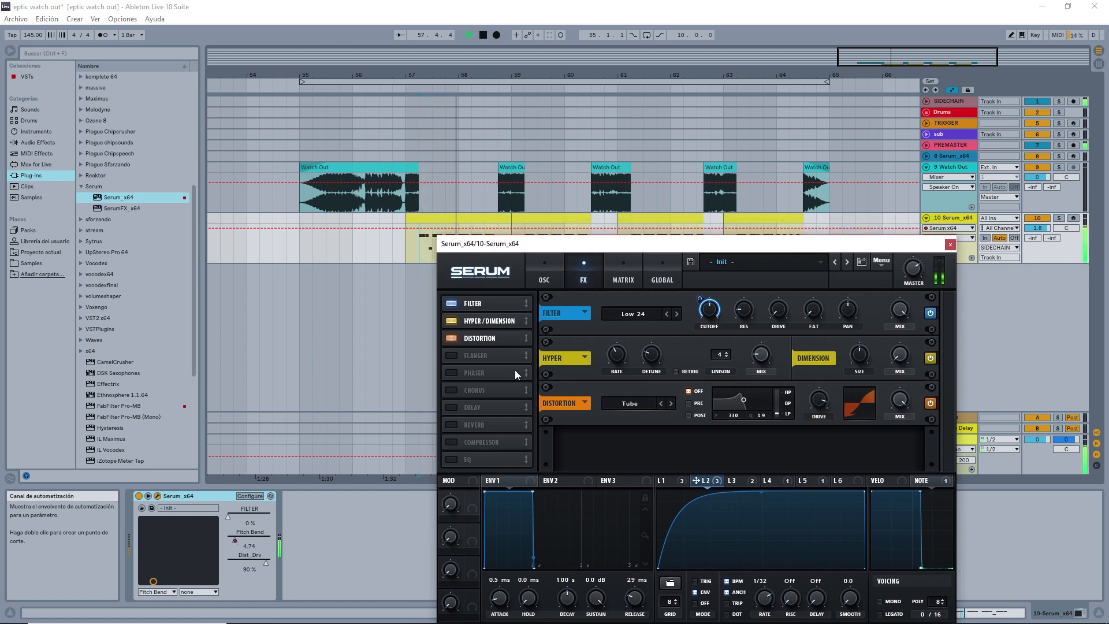
pyautogui.press('space')
# Enable the Flanger and Phaser effects, check the phaser mix, and listen to the Serum part from bar 57.
pyautogui.click(454, 354)
pyautogui.click(451, 373)
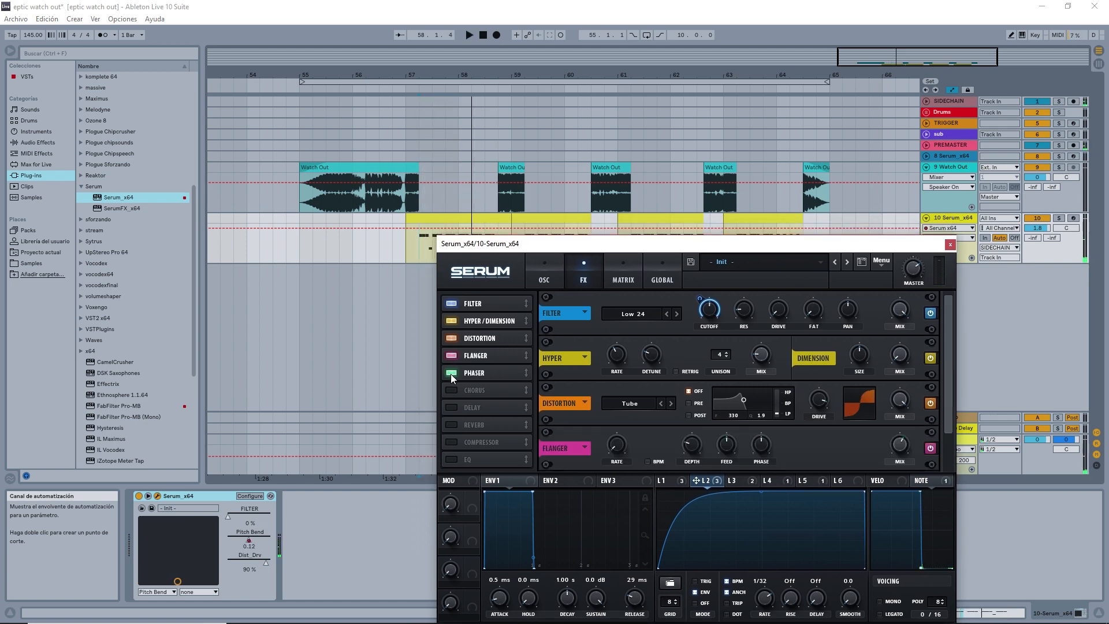
pyautogui.moveTo(952, 410); pyautogui.dragTo(920, 435)
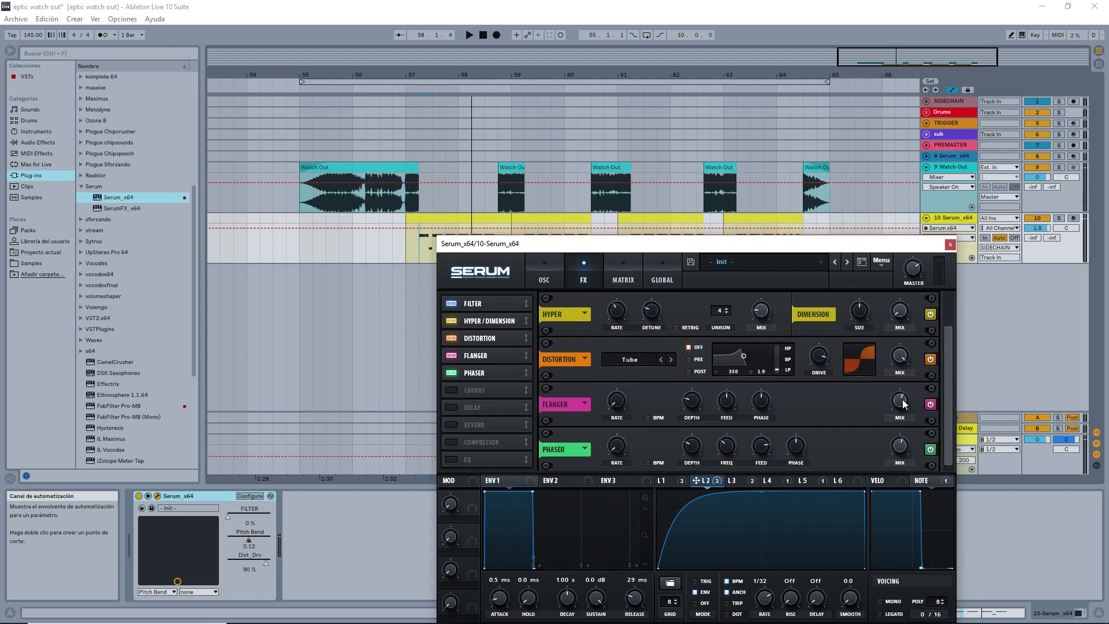
pyautogui.click(900, 445)
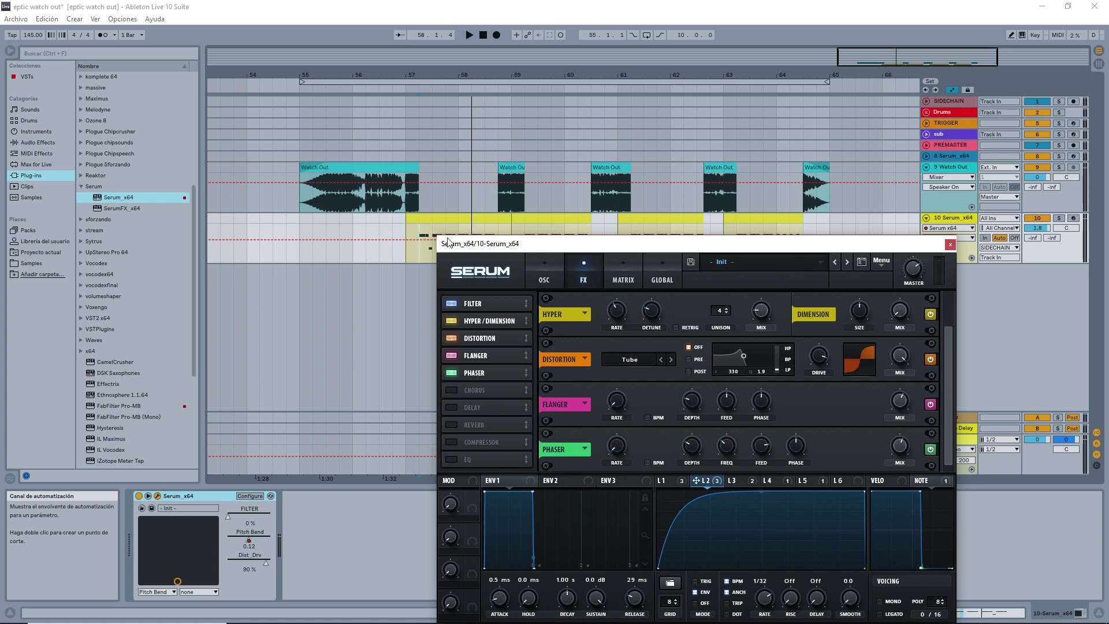
pyautogui.press('space')
pyautogui.press('space')
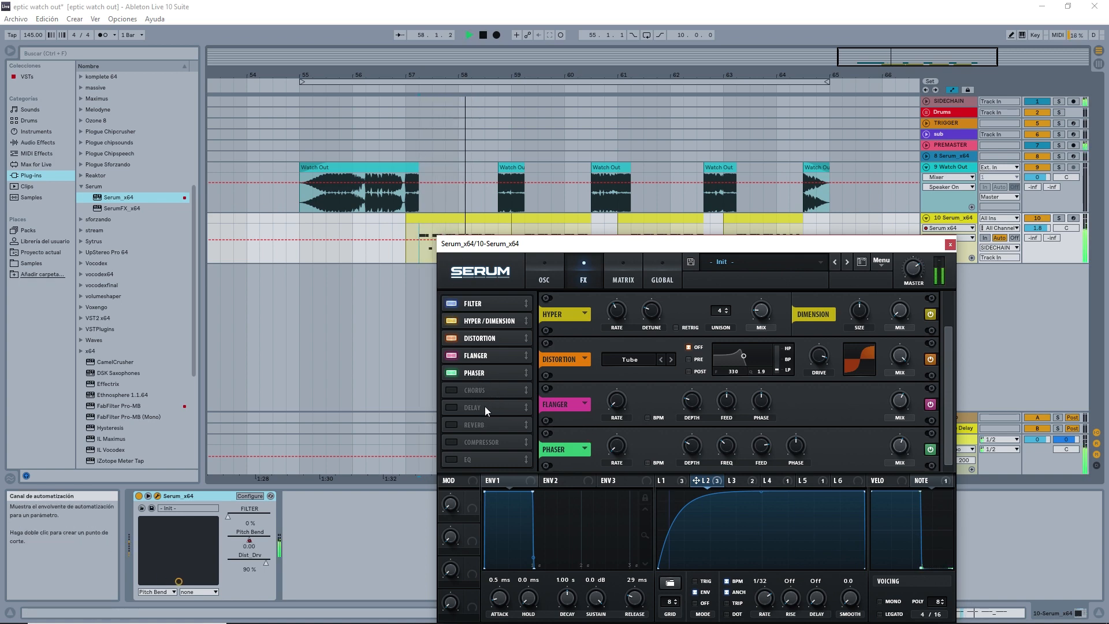
# Enable the Reverb and multiband Compressor effects in Serum and check the compressor's gain.
pyautogui.click(449, 424)
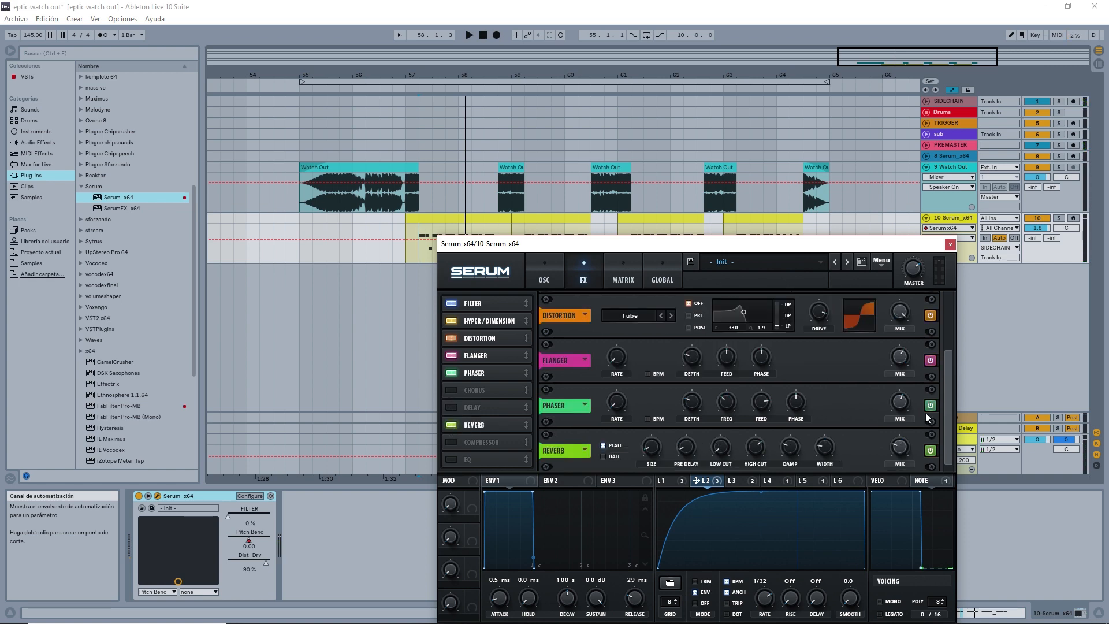
pyautogui.scroll(-1, 951, 415)
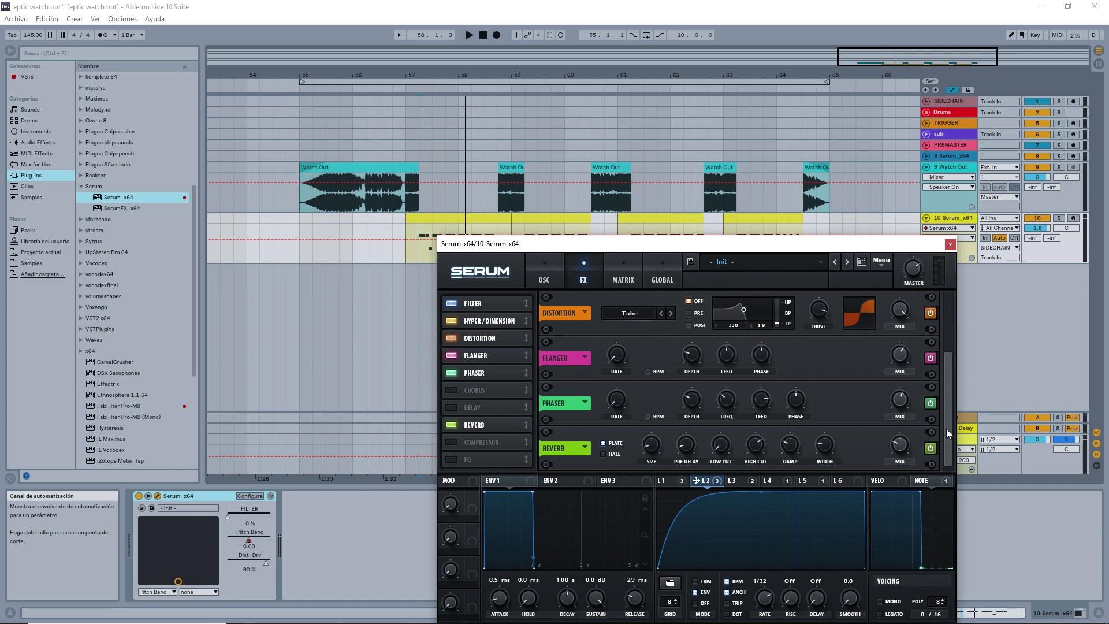
pyautogui.moveTo(946, 428)
pyautogui.mouseDown()
pyautogui.moveTo(948, 396)
pyautogui.moveTo(948, 428)
pyautogui.mouseUp()
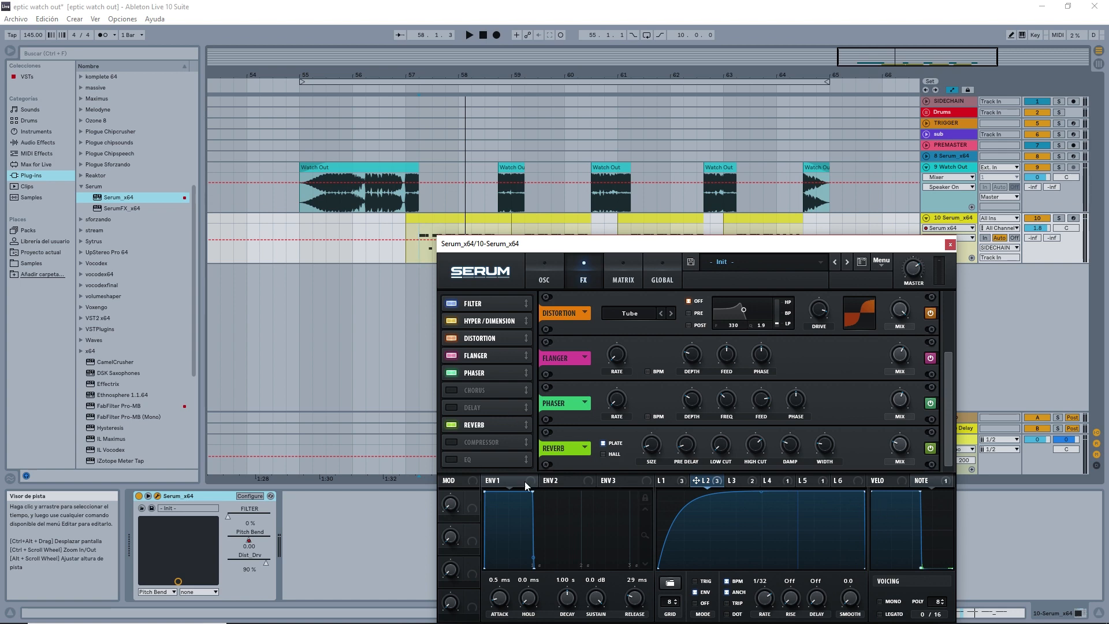
pyautogui.click(455, 441)
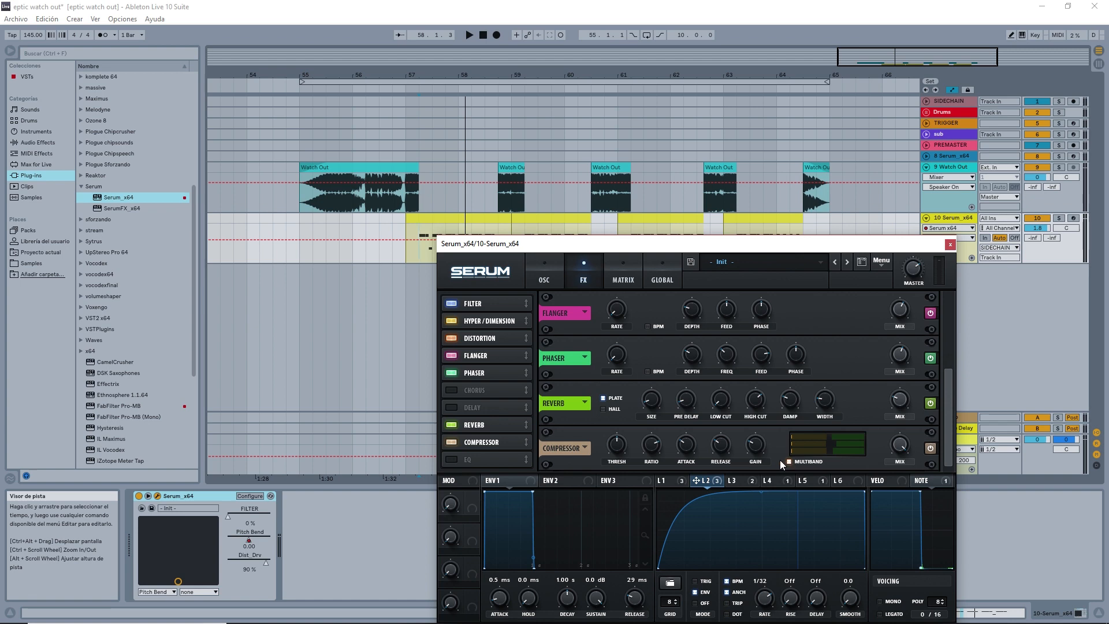
pyautogui.click(755, 442)
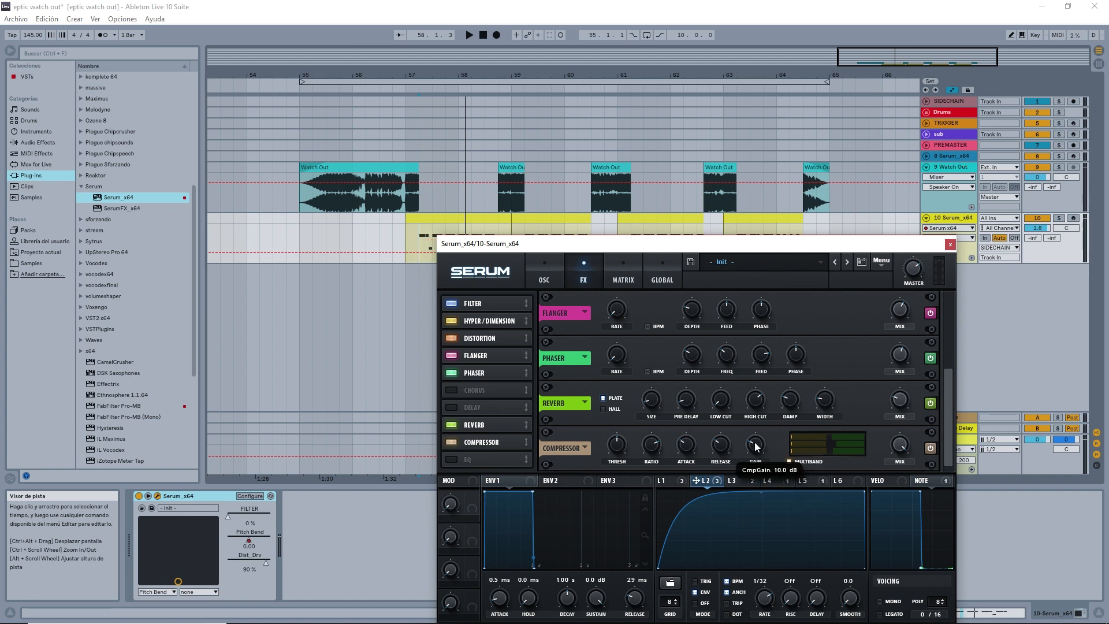
# Enable the EQ effect and listen to the Serum part from position 57.2.1.
pyautogui.click(452, 459)
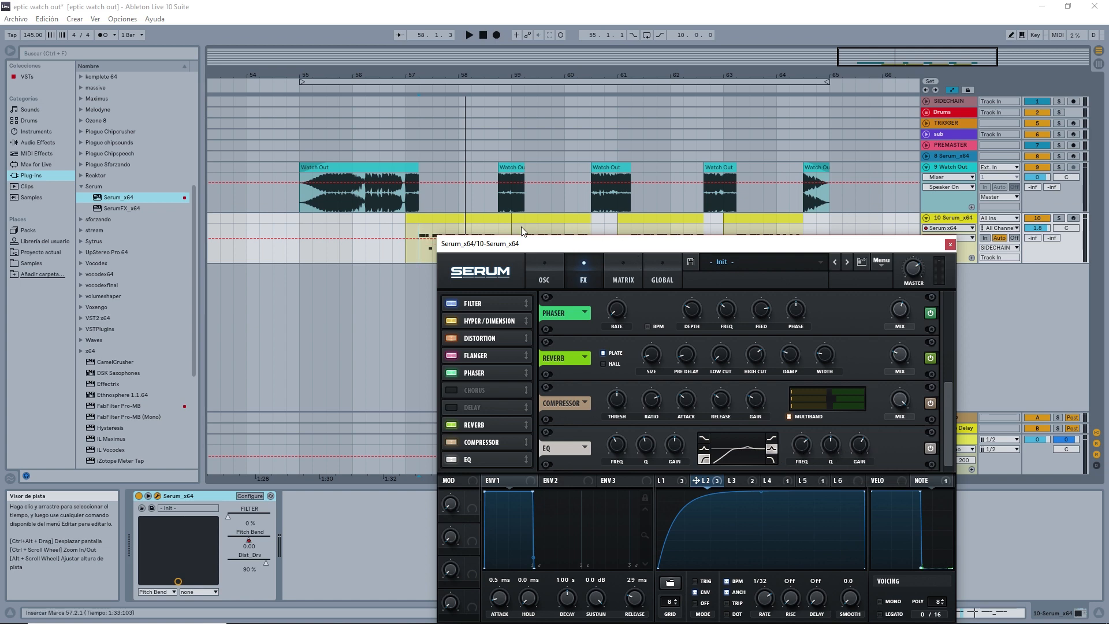
pyautogui.click(421, 238)
pyautogui.press('space')
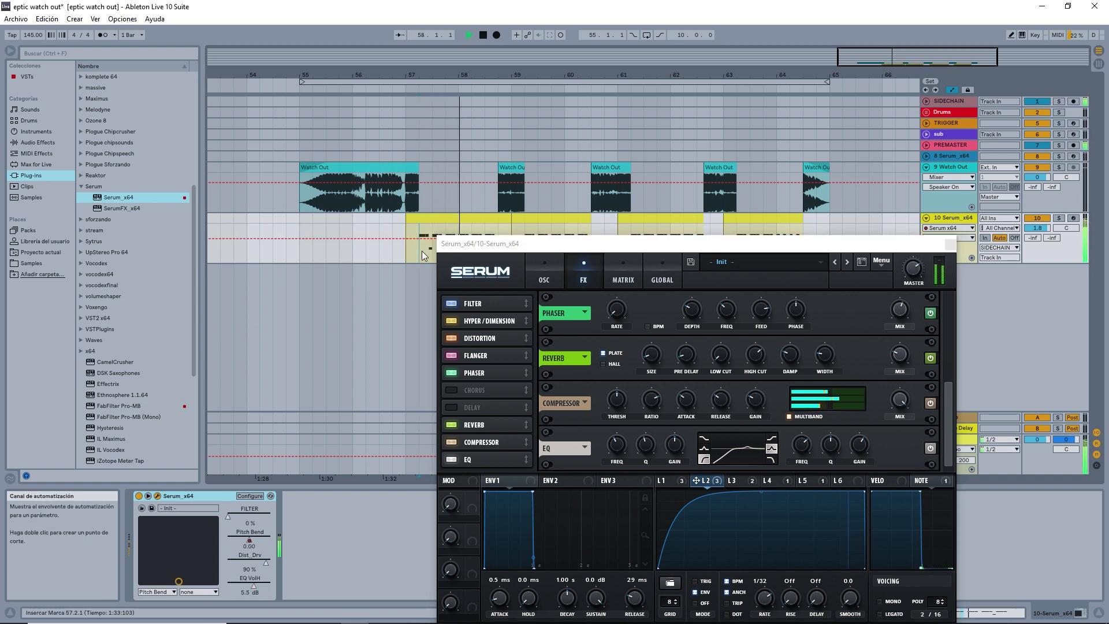
pyautogui.press('space')
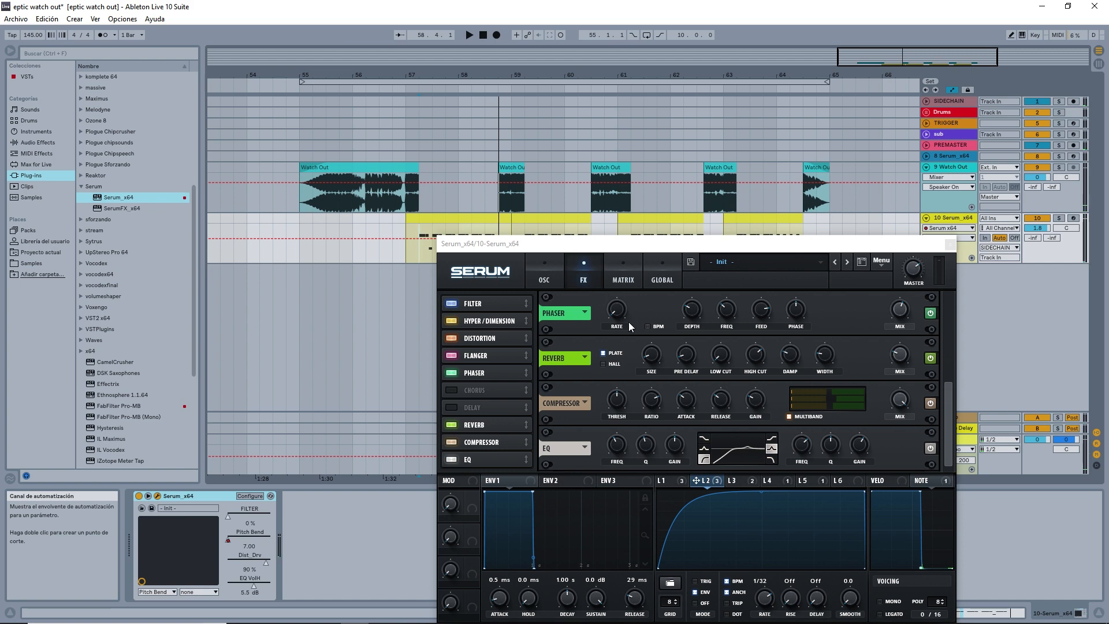
# Examine the shapes and rates of LFOs 1, 3, 4 and 5, comparing LFO 4 with LFO 5.
pyautogui.click(679, 483)
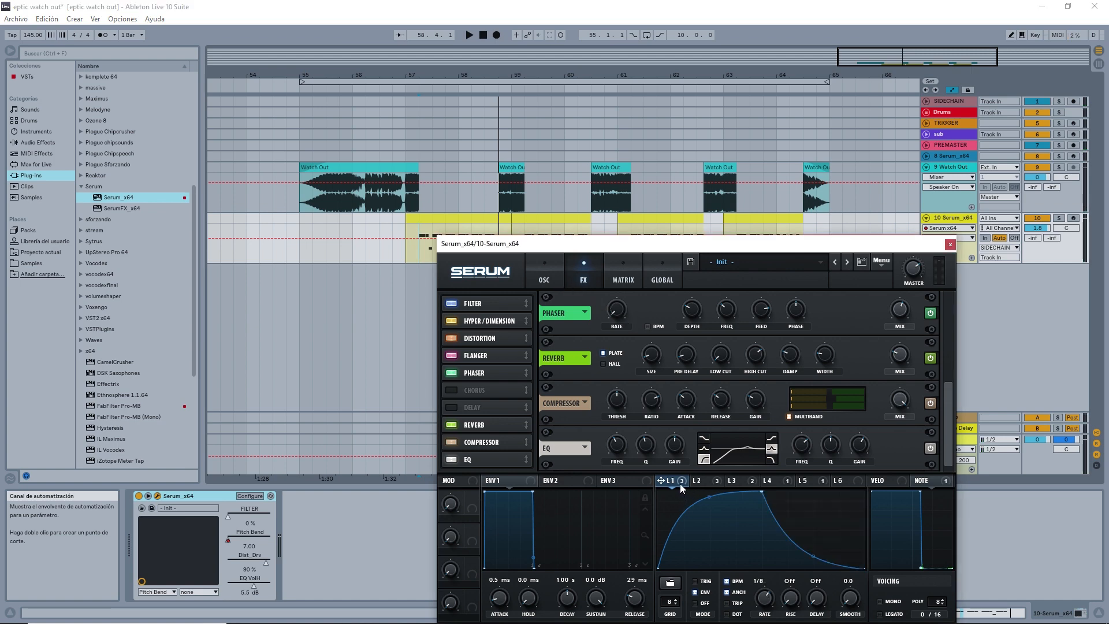
pyautogui.click(748, 481)
pyautogui.click(767, 483)
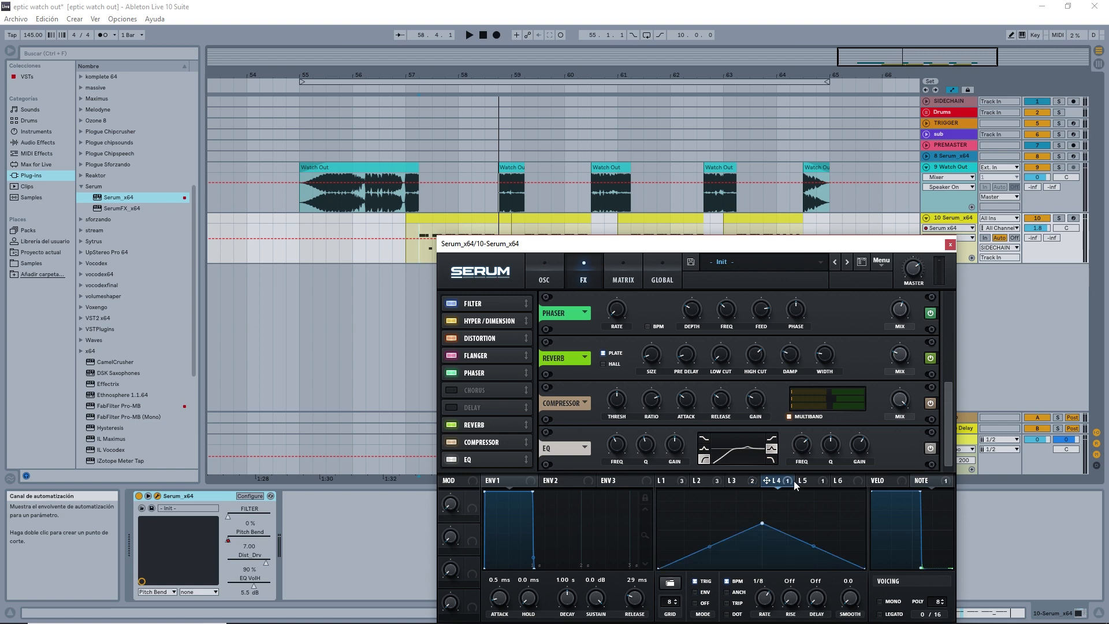
pyautogui.click(801, 480)
pyautogui.click(782, 485)
pyautogui.click(807, 483)
pyautogui.click(781, 484)
pyautogui.click(808, 483)
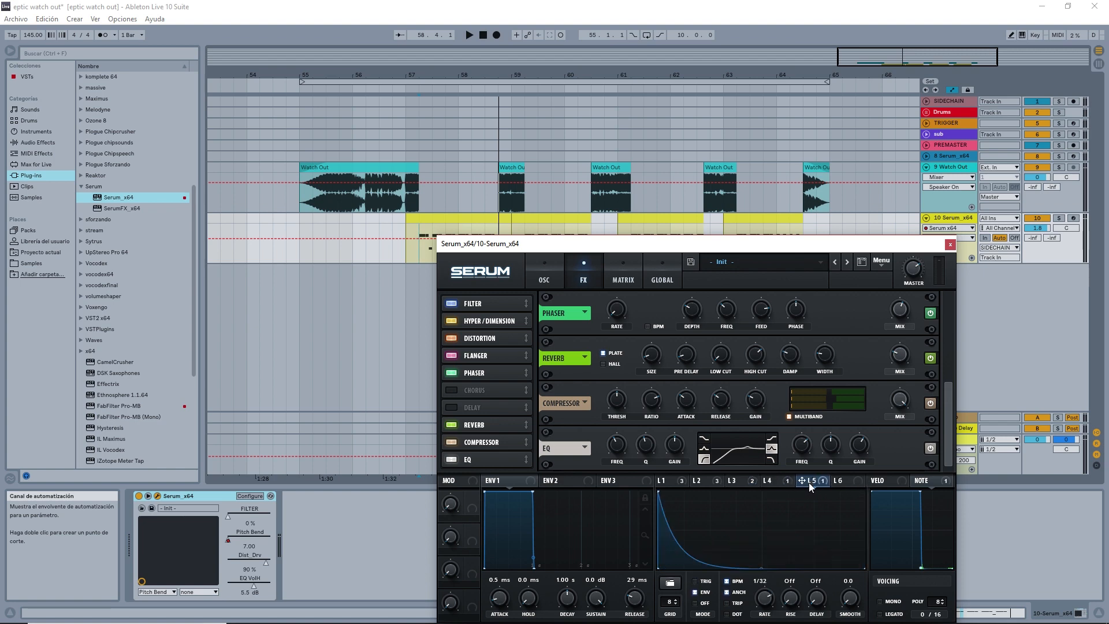
# Examine the modulation matrix for how LFOs 3, 4 and 5 modulate the master tuning, checking each LFO's shape.
pyautogui.click(623, 279)
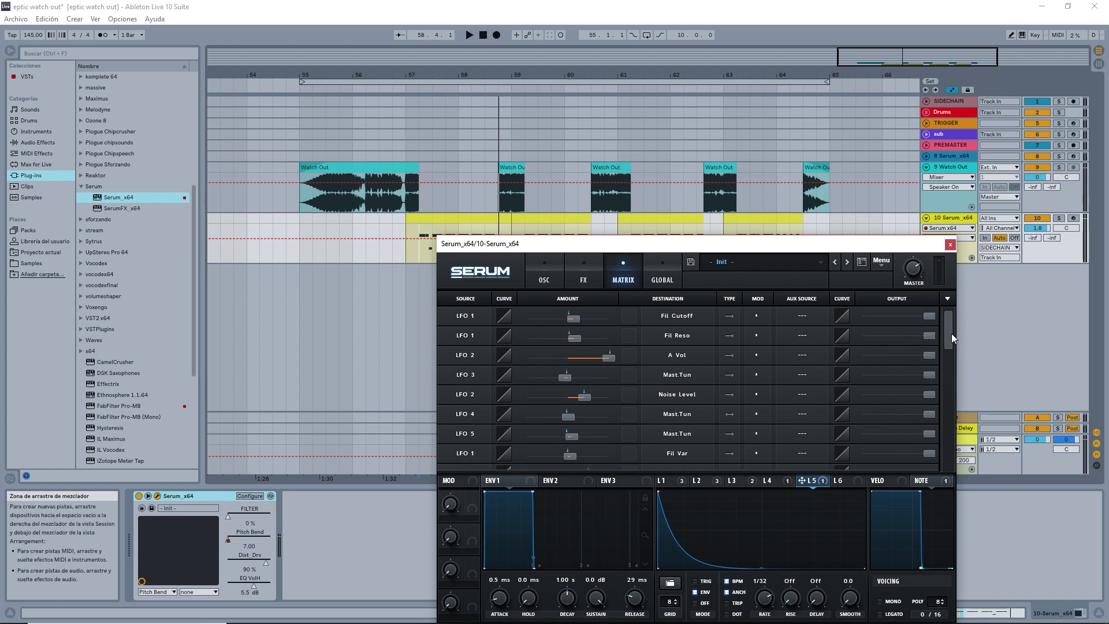
pyautogui.moveTo(951, 334); pyautogui.dragTo(951, 337)
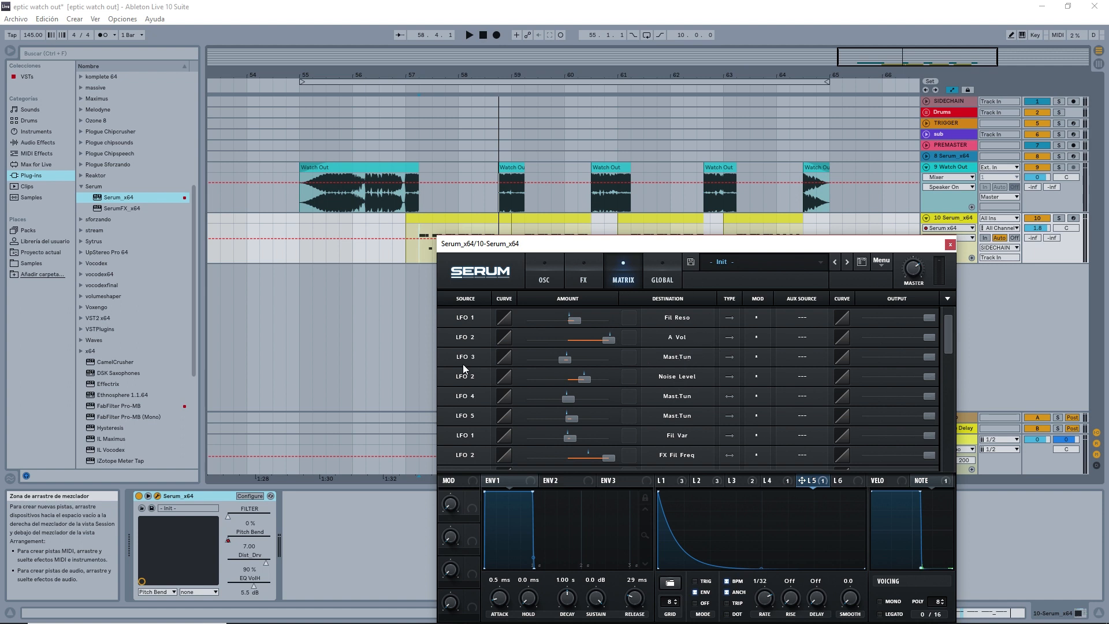
pyautogui.click(740, 480)
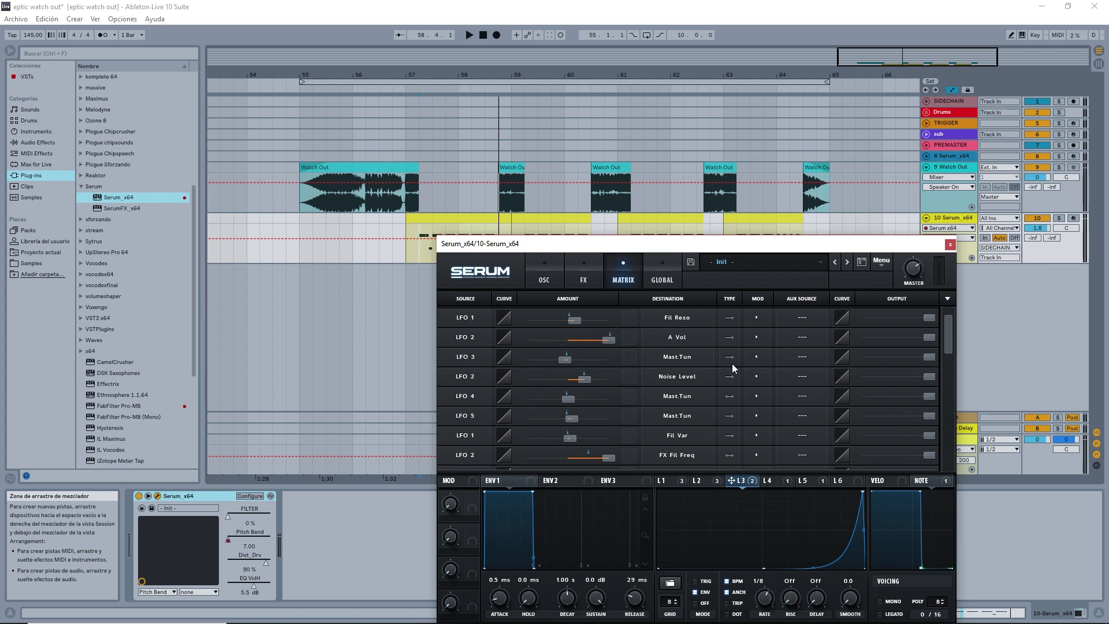
pyautogui.moveTo(547, 362)
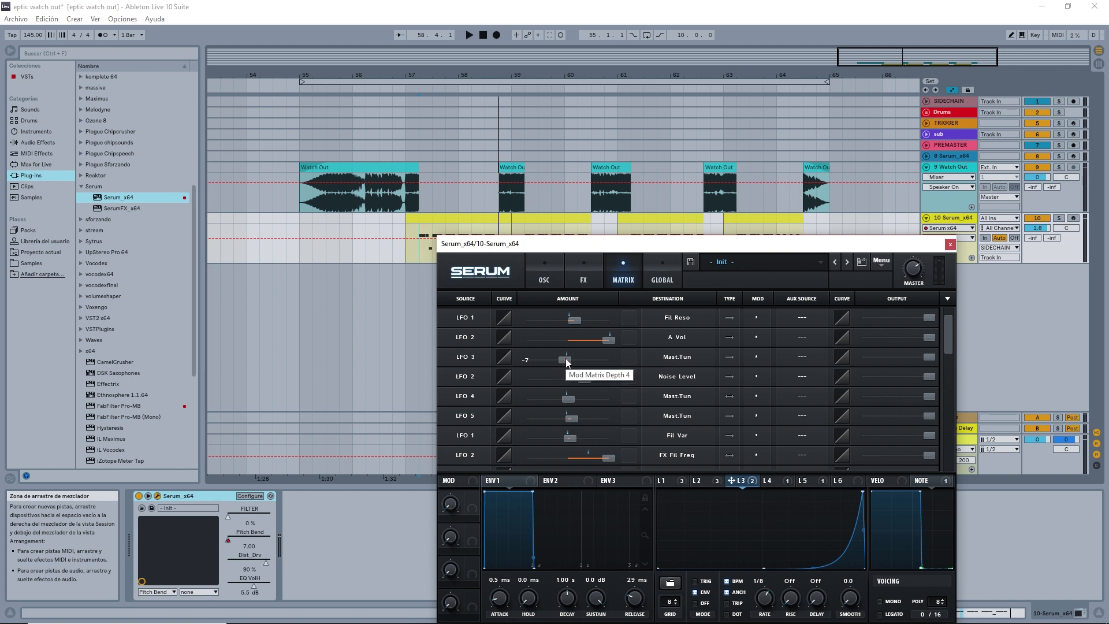
pyautogui.scroll(-1, 673, 368)
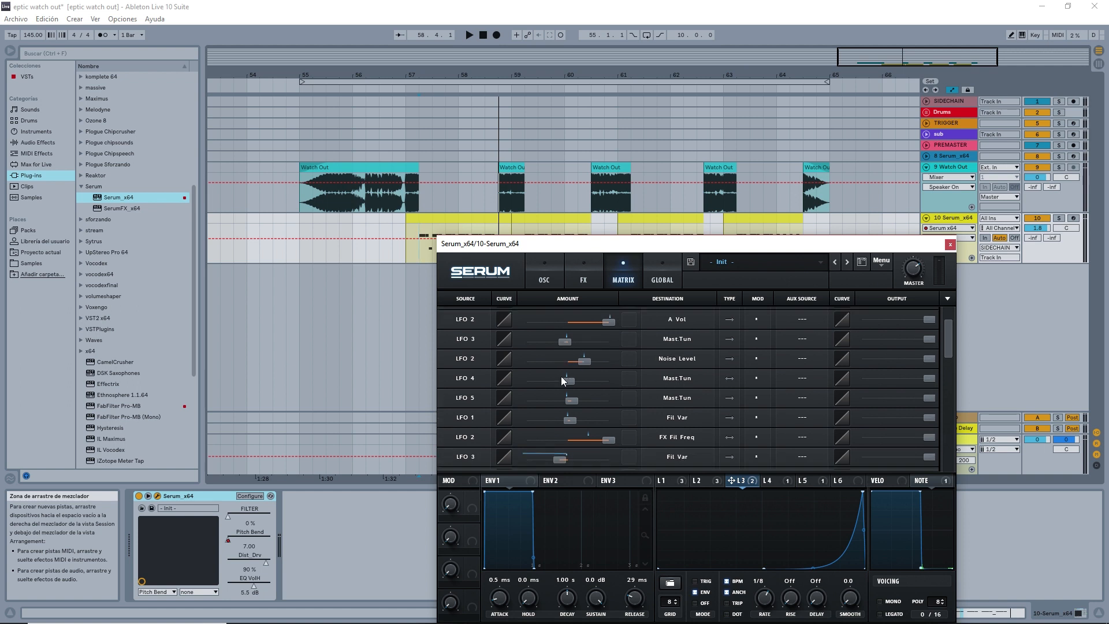
pyautogui.click(786, 481)
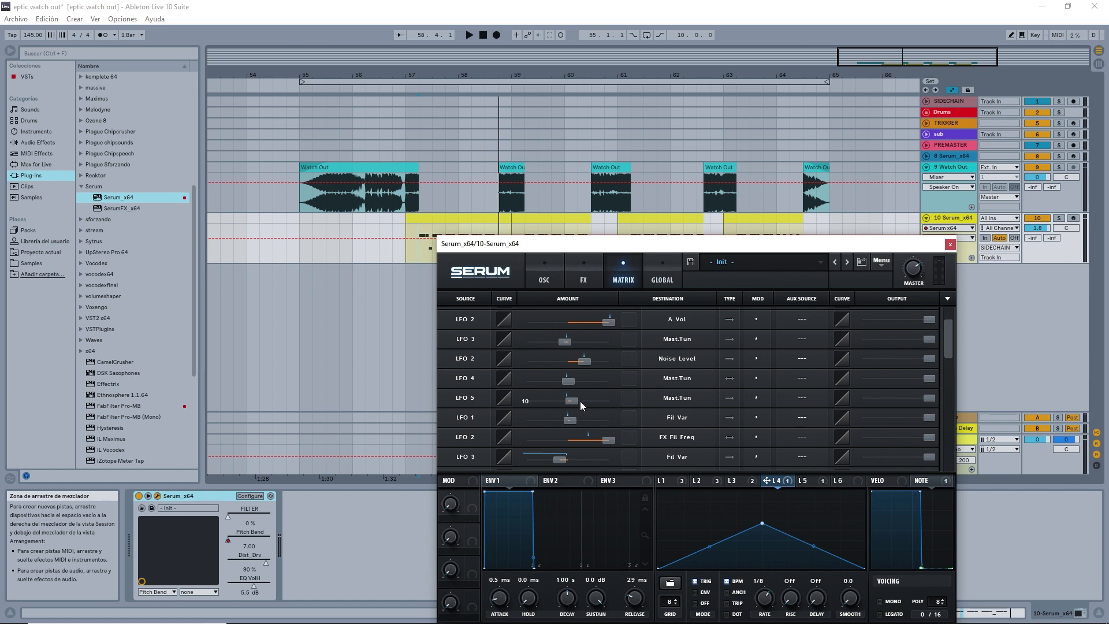
pyautogui.click(815, 482)
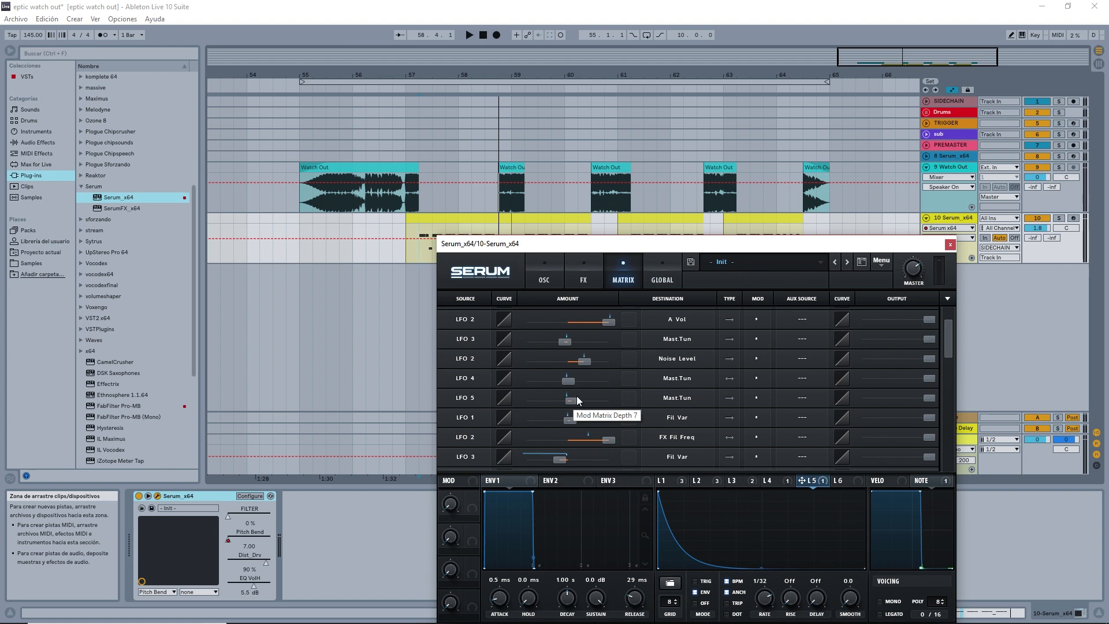
# Review the remaining matrix routings to Fil Var and FX Fil Freq together with the LFO 3 and LFO 2 shapes.
pyautogui.scroll(-3, 664, 433)
pyautogui.scroll(-1, 676, 440)
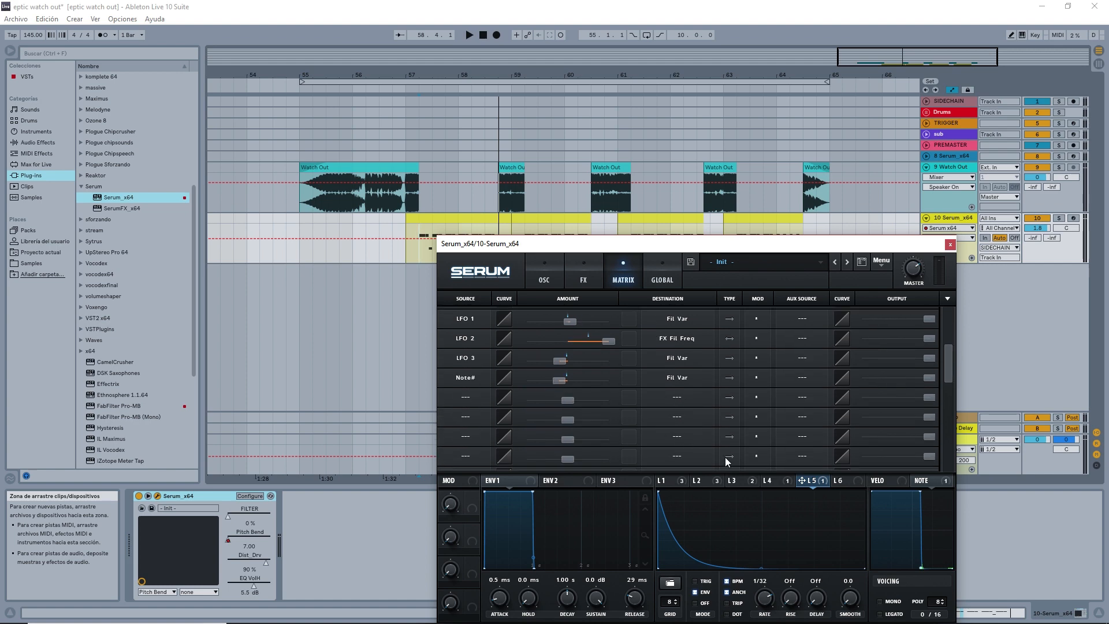
pyautogui.click(838, 480)
pyautogui.click(734, 477)
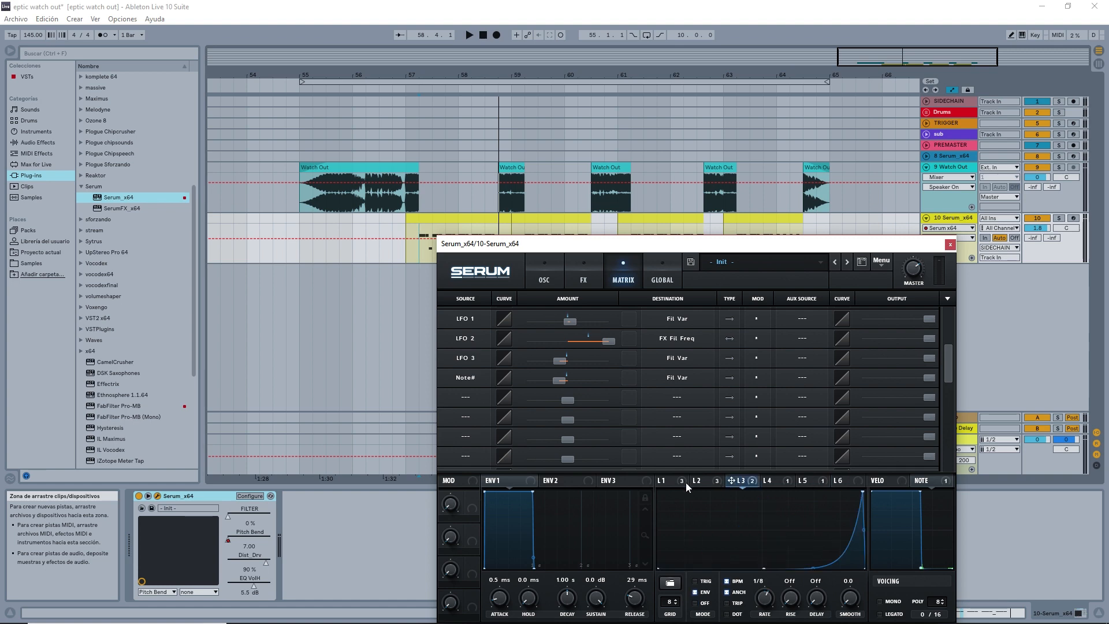
pyautogui.click(691, 481)
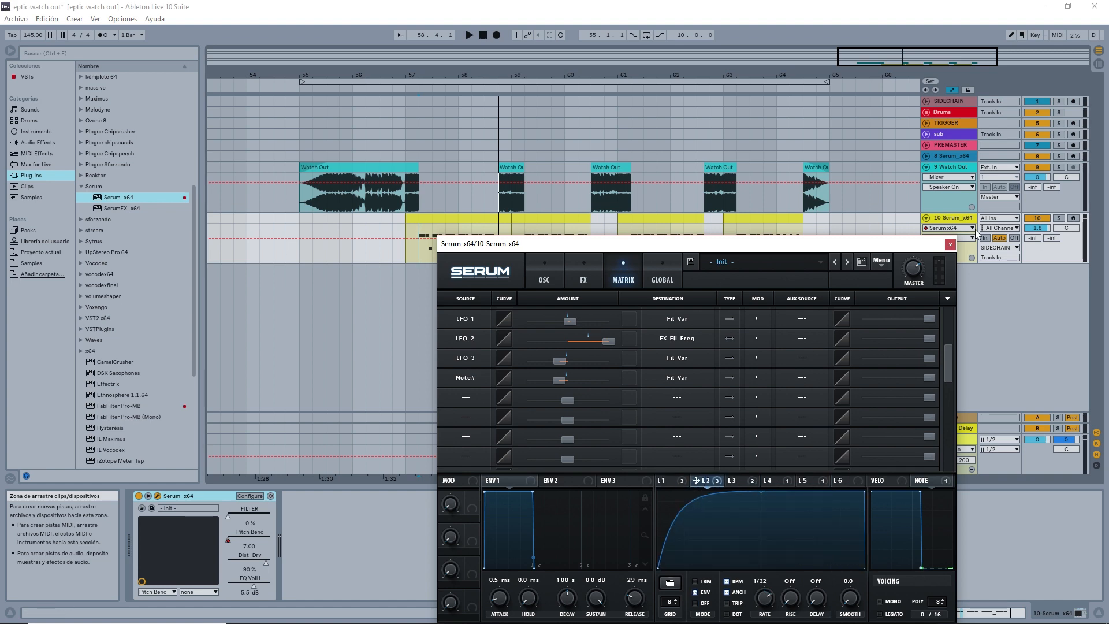
# Close the Serum window and select the time range 58.4.1 to 59.2.1 across the Serum and Watch Out tracks.
pyautogui.click(949, 244)
pyautogui.press('space')
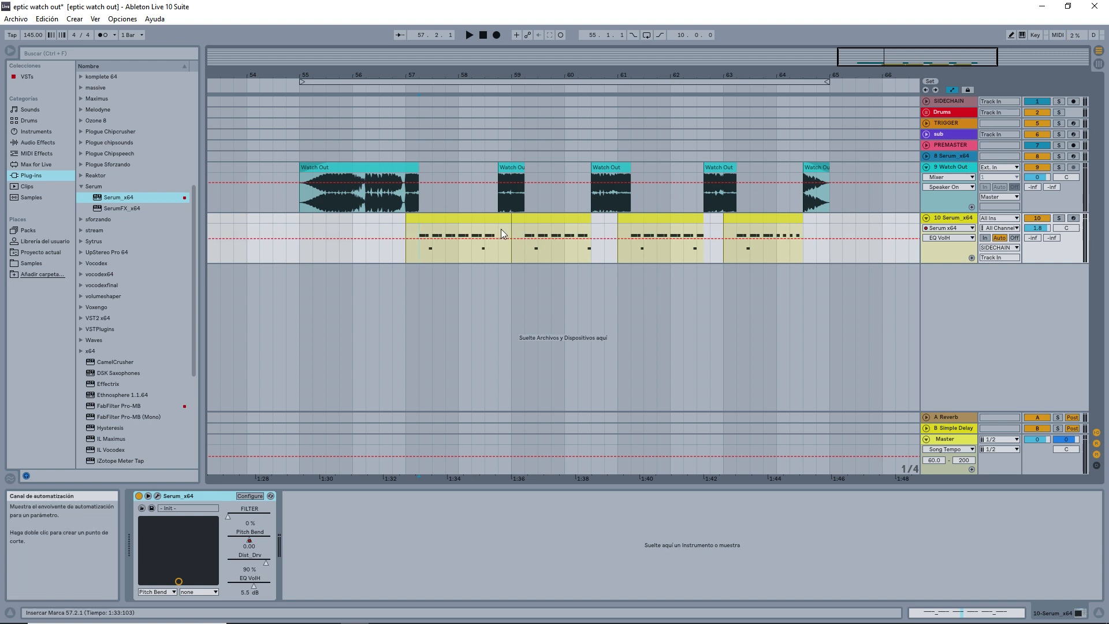
pyautogui.moveTo(498, 227); pyautogui.dragTo(527, 165)
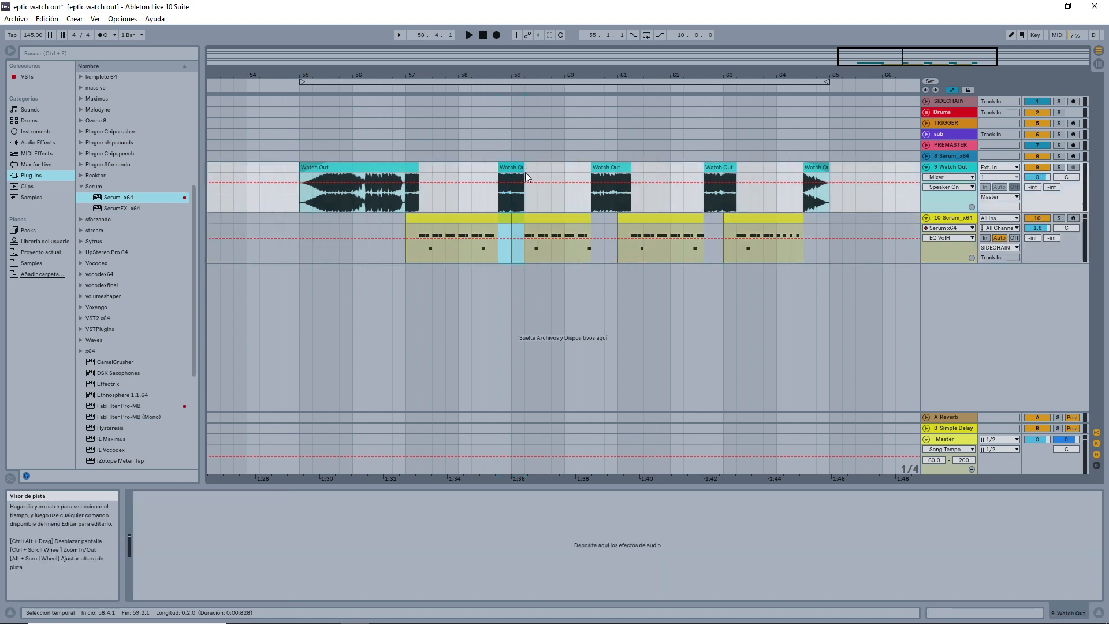